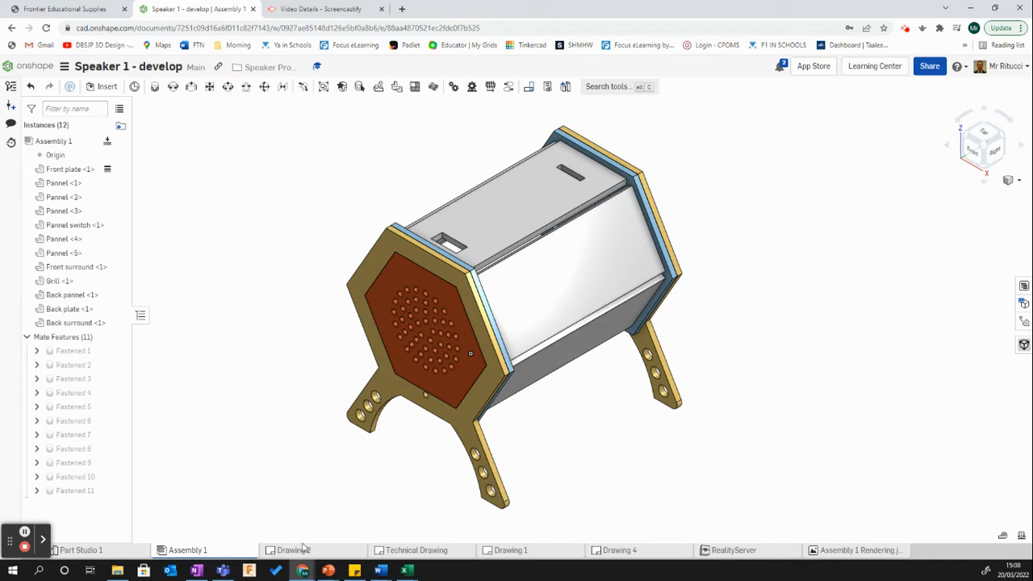
Switch to the PowerPoint presentation and show the "Exploded view – construction details" slide.
click(303, 571)
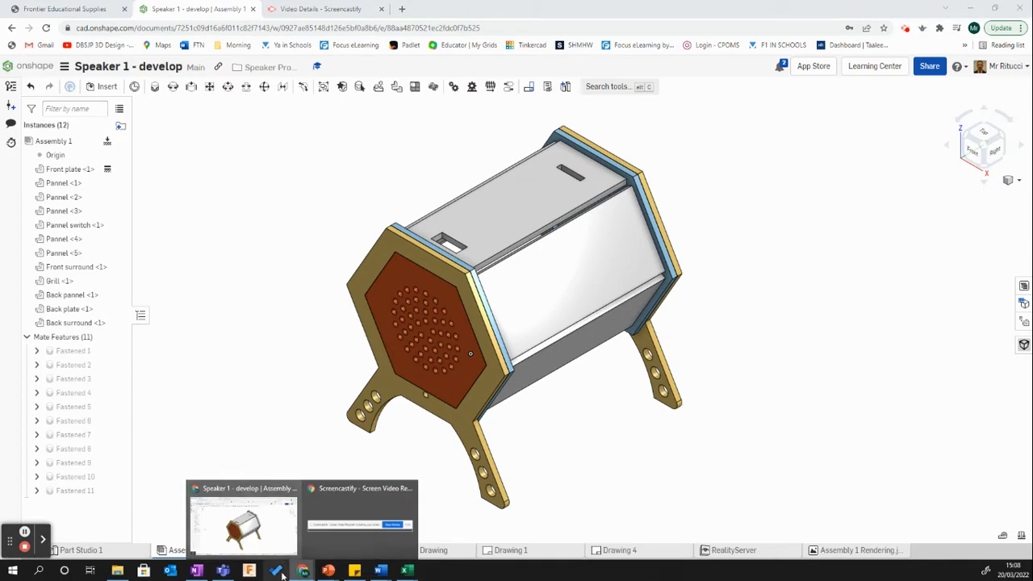
mouse_move(328, 571)
click(226, 520)
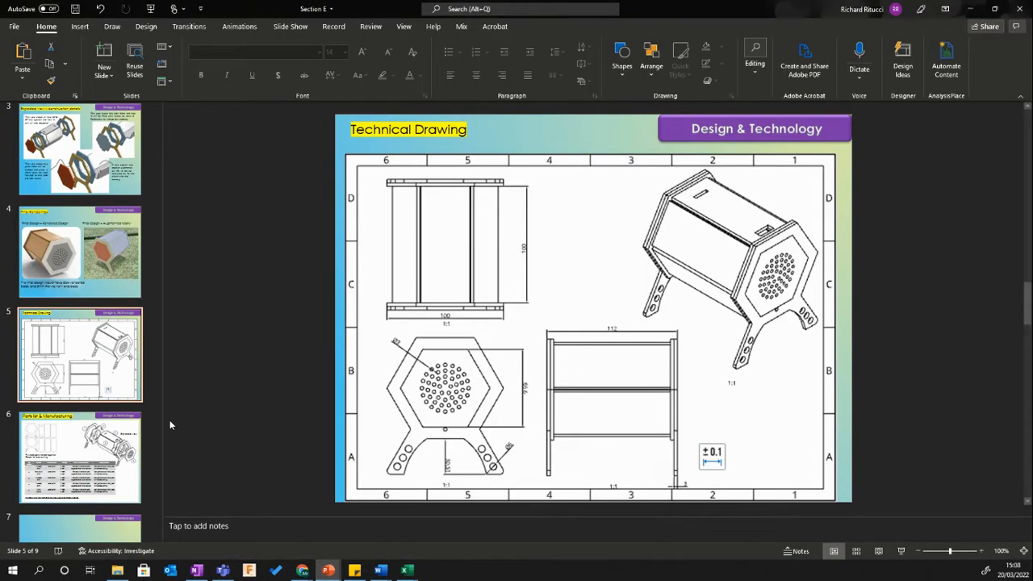
scroll(97, 246, up, 3)
scroll(97, 246, down, 1)
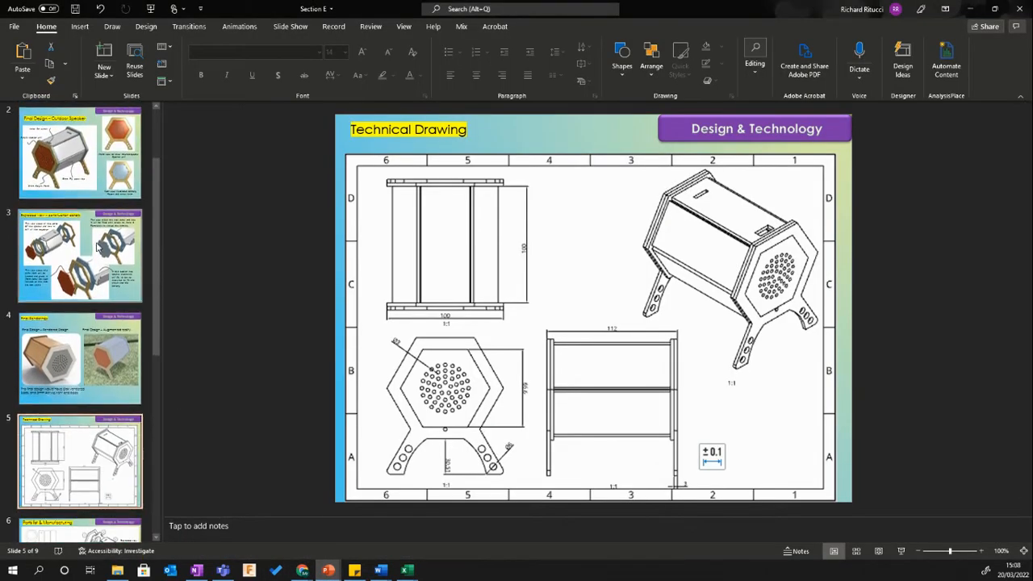
click(101, 278)
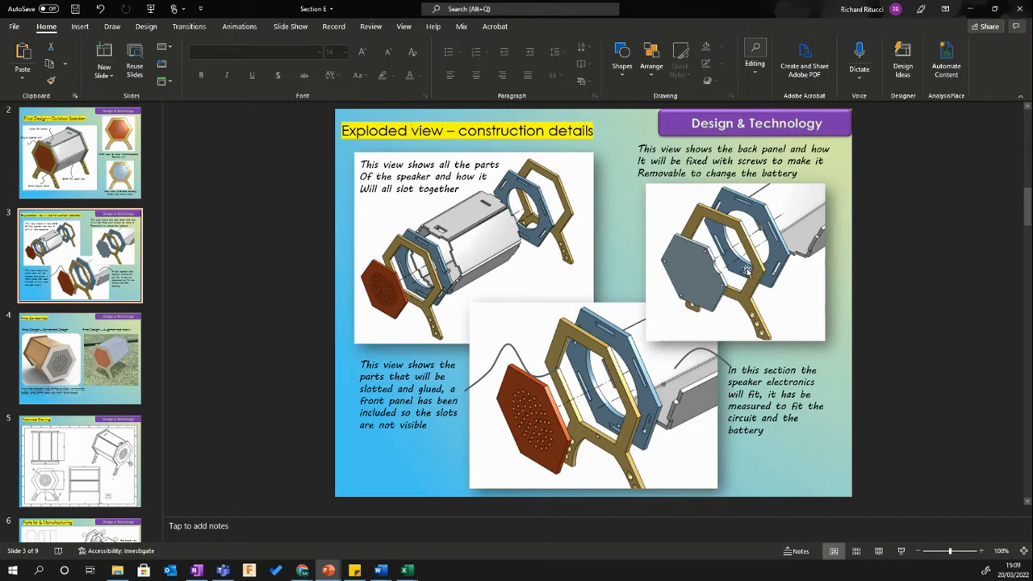
Show the "Parts list & Manufacturing" slide to examine its numbered exploded view and parts table.
scroll(70, 263, down, 3)
scroll(70, 263, down, 1)
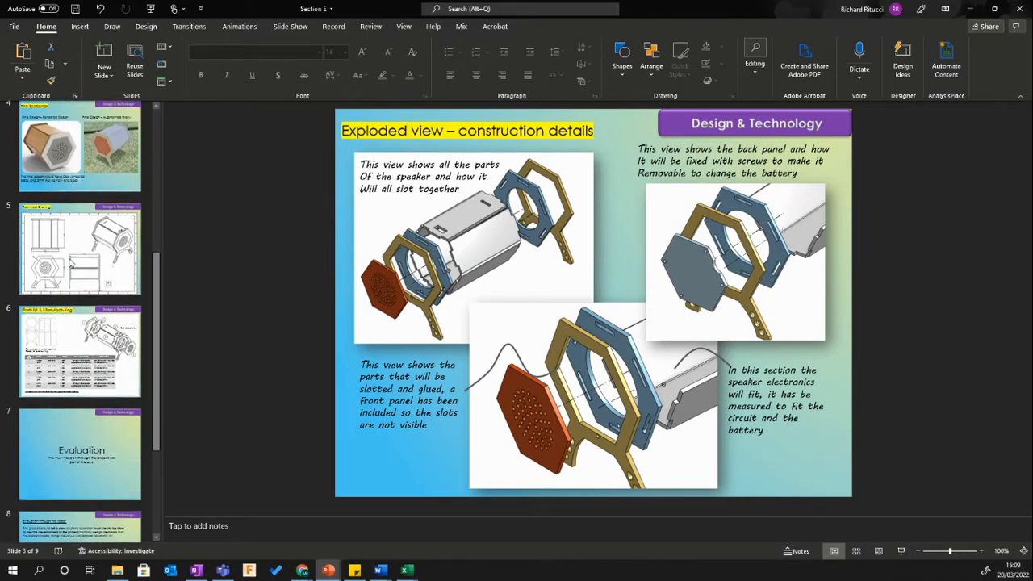
click(82, 333)
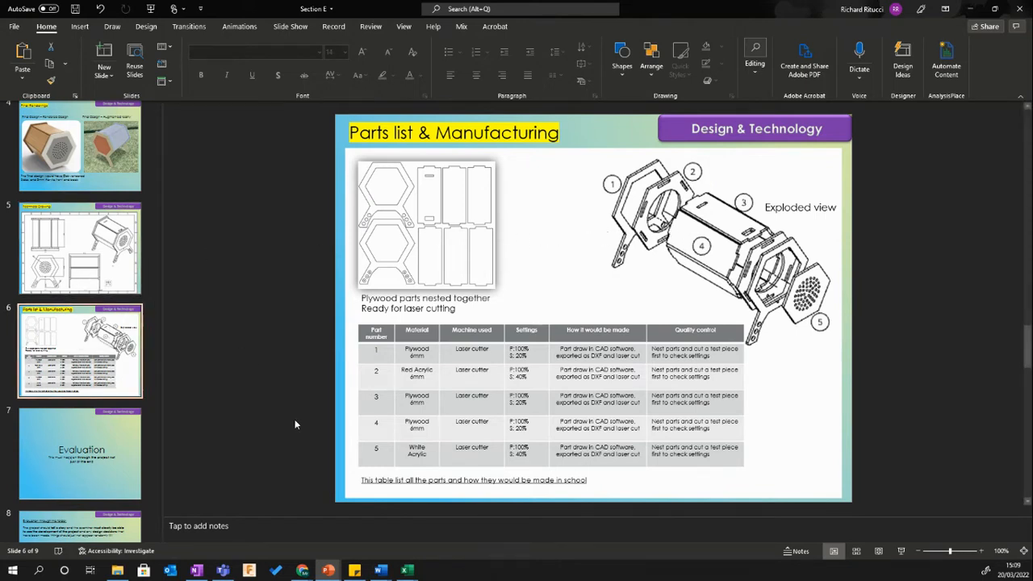
Switch to the Onshape speaker assembly and add a new exploded view.
mouse_move(302, 570)
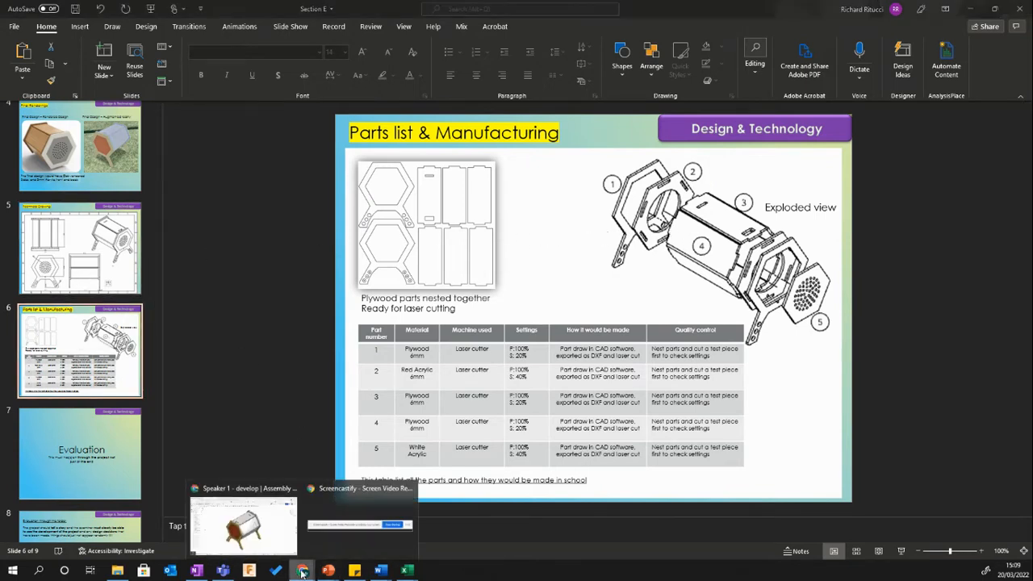
click(258, 532)
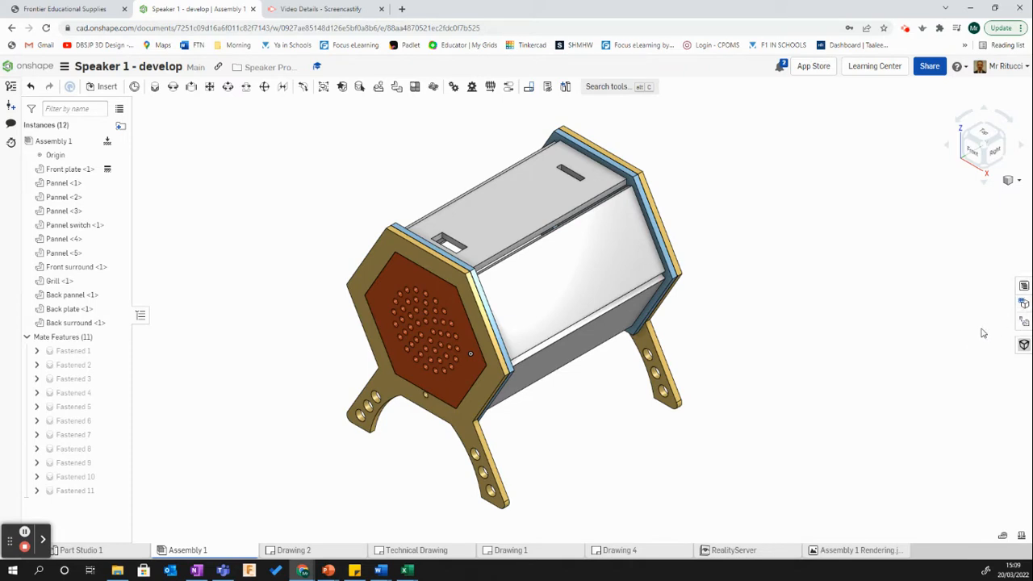
click(1023, 323)
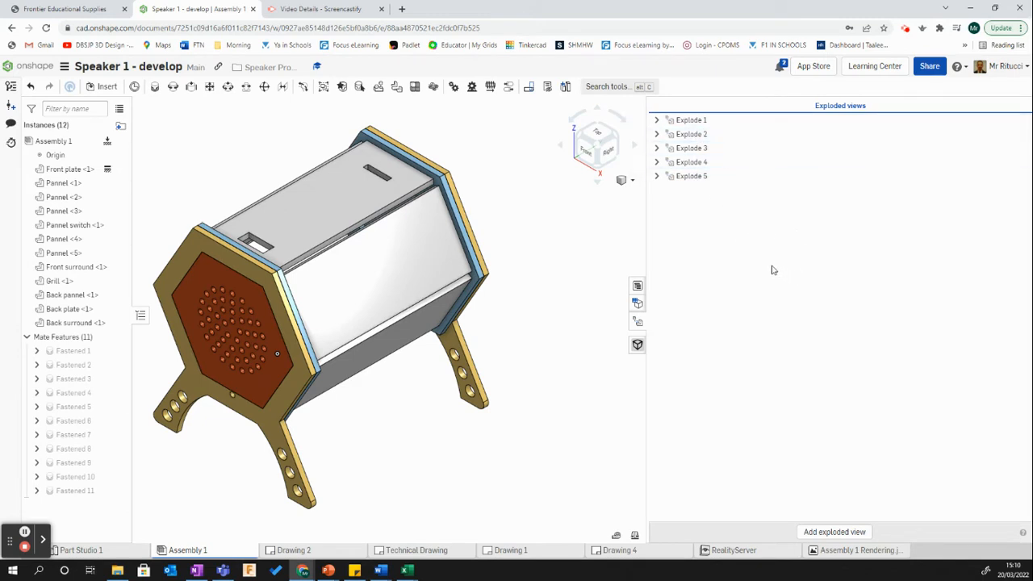
click(842, 534)
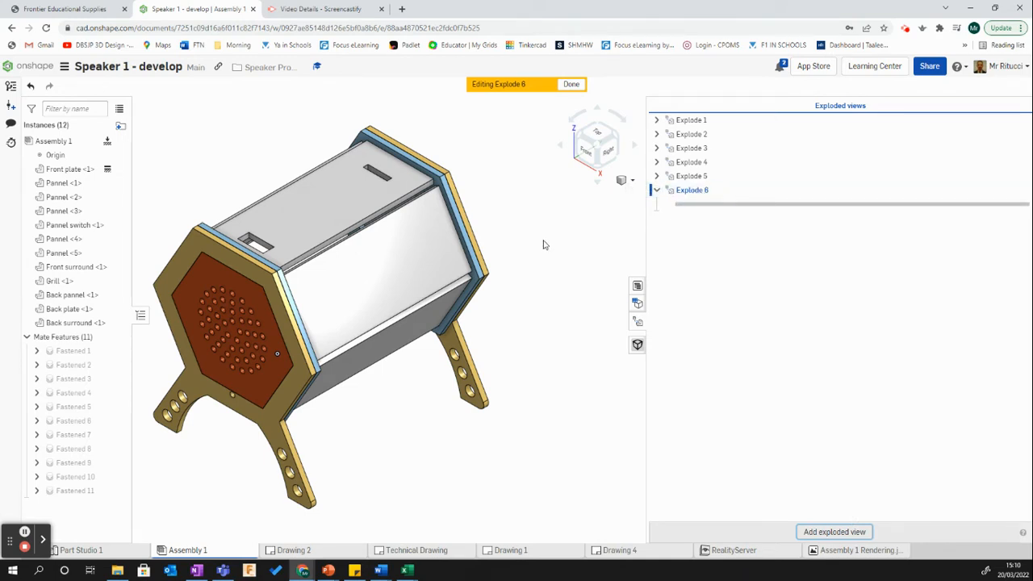
Explode the front surround about 107 mm forward, away from the speaker body, with explode lines on.
scroll(543, 245, down, 3)
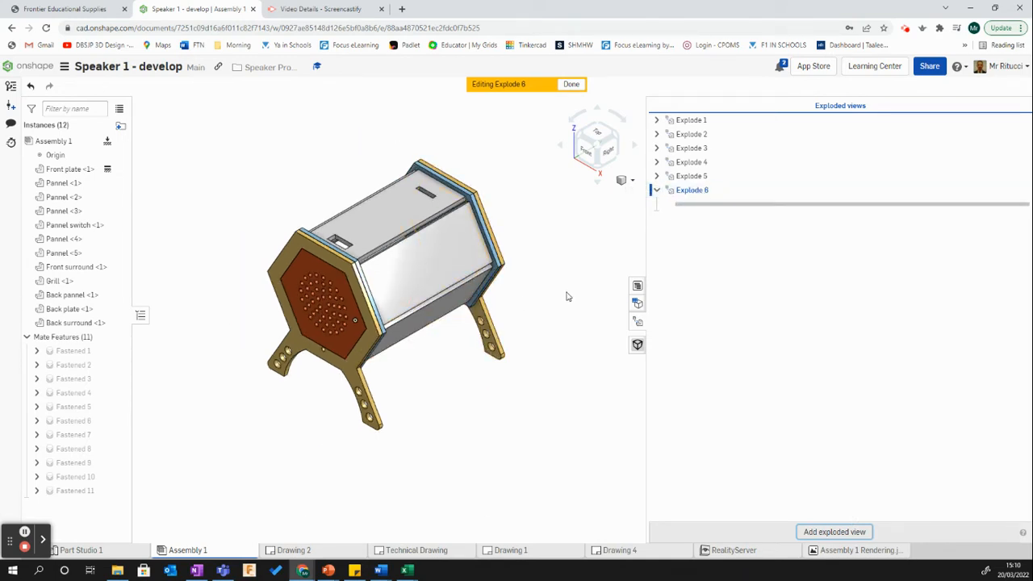
click(324, 257)
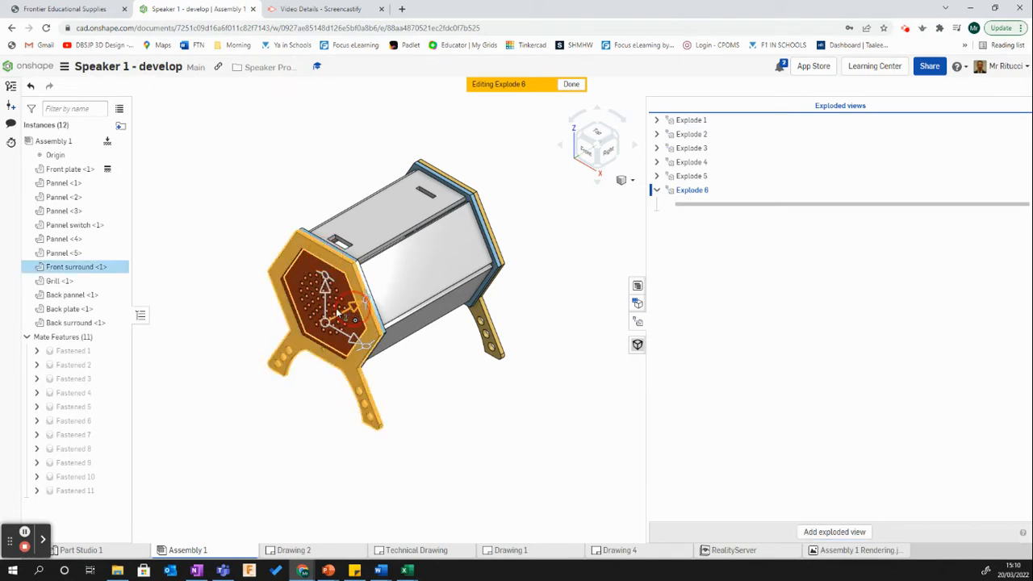
drag(337, 313, 224, 360)
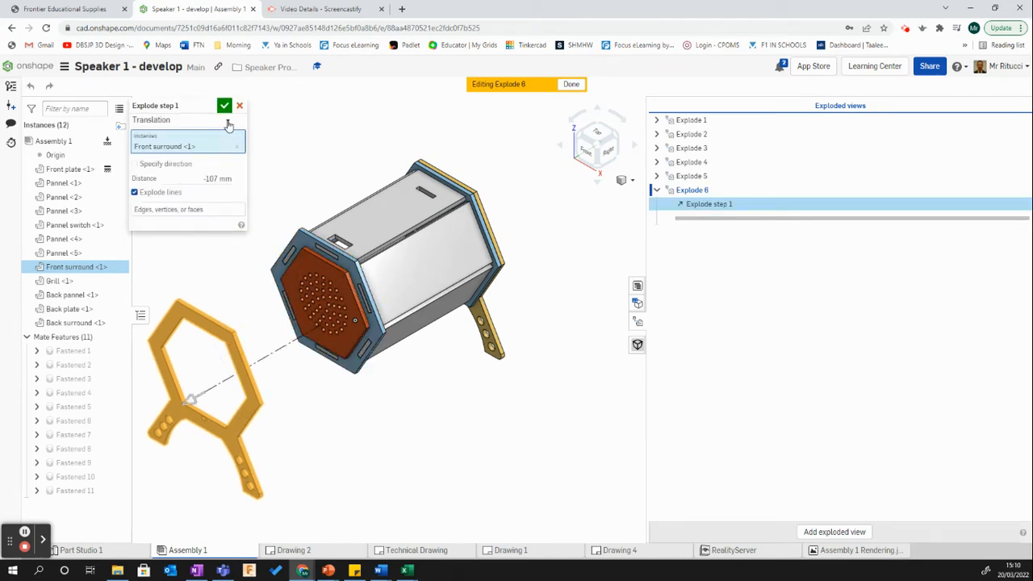
click(224, 106)
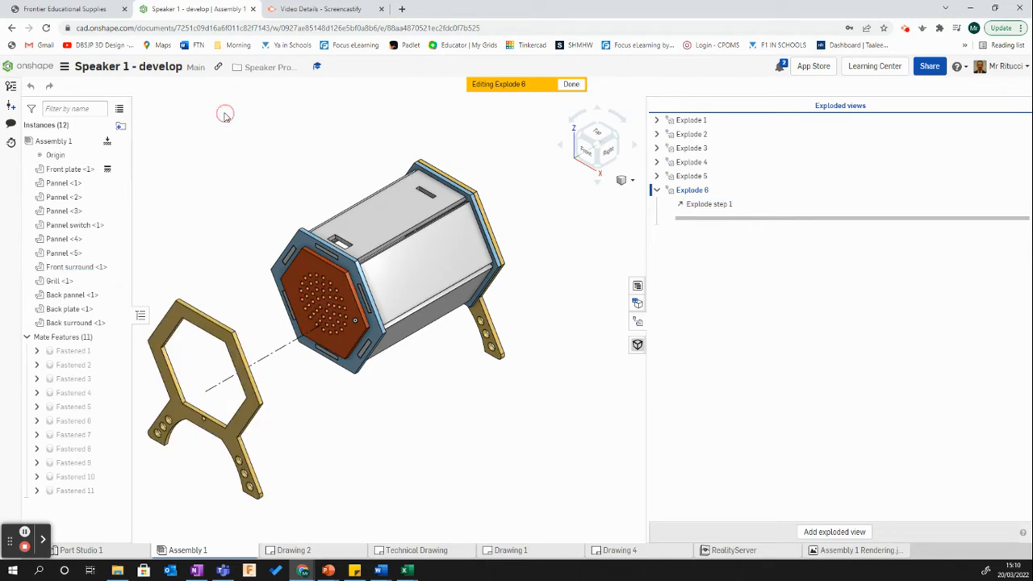
click(304, 287)
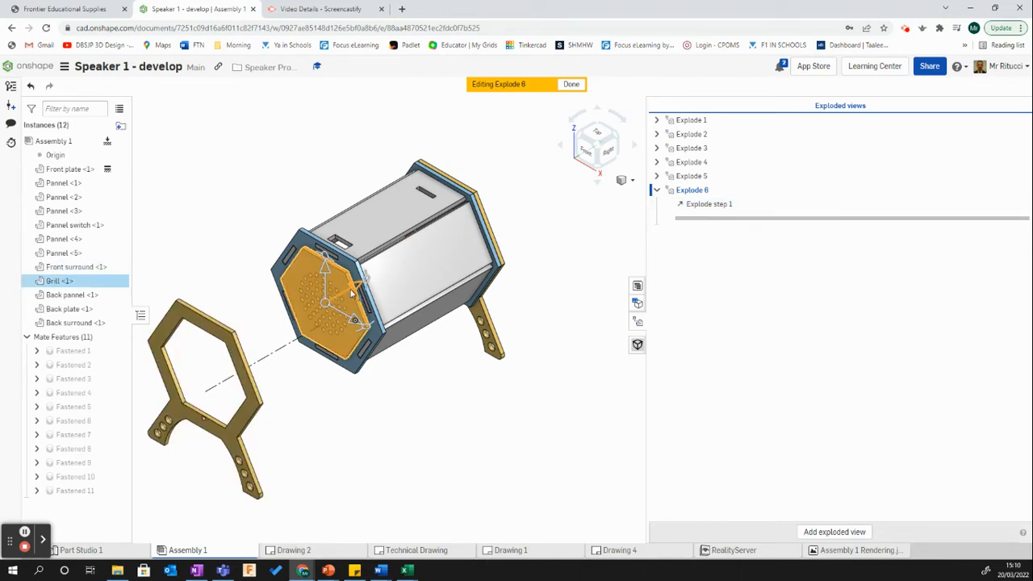
mouse_move(350, 291)
mouse_down()
mouse_move(315, 305)
mouse_move(342, 293)
mouse_move(337, 305)
mouse_up()
click(240, 108)
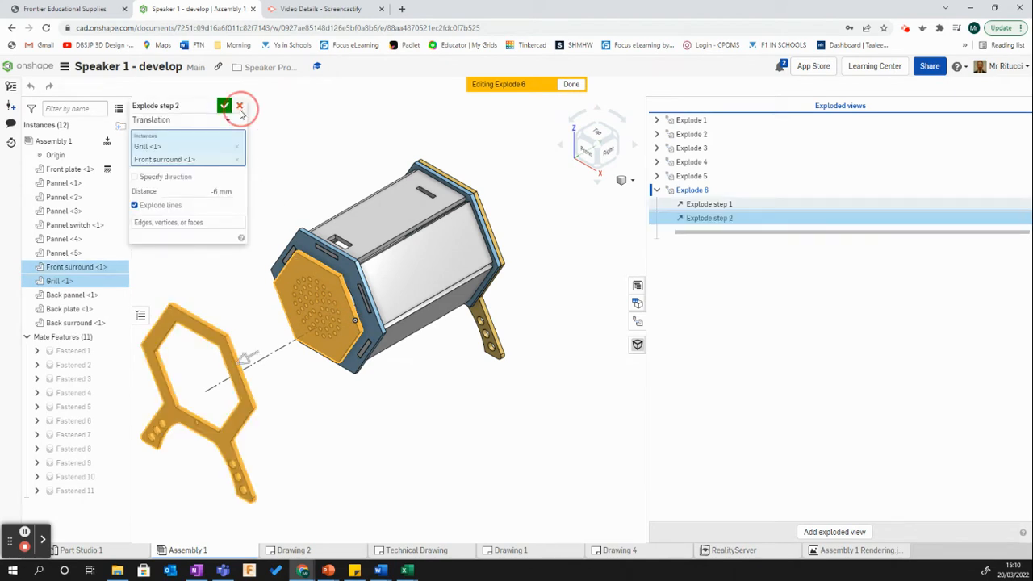
click(289, 276)
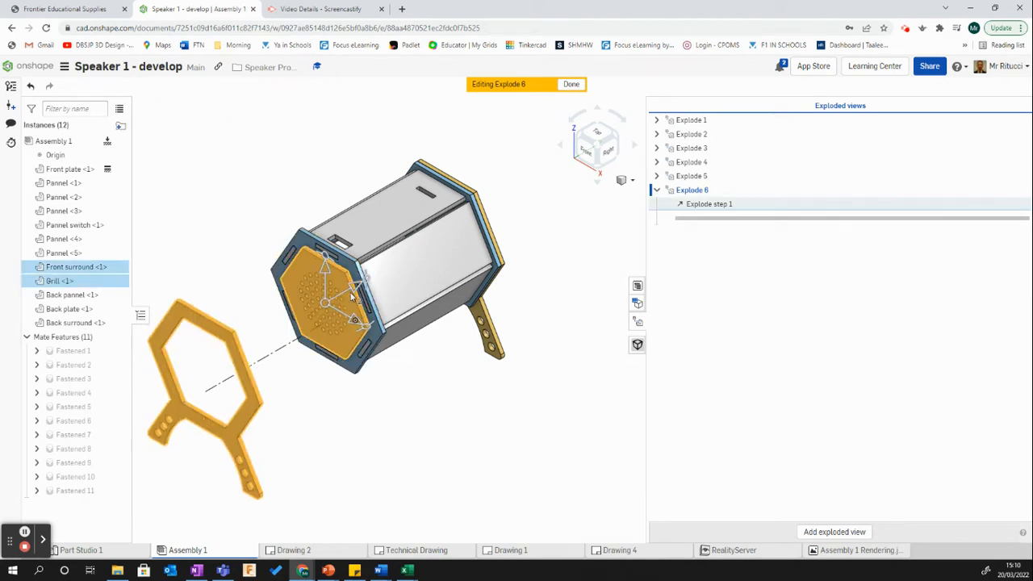
click(361, 417)
Explode the grill alone about 60 mm forward, placing it between the front surround and the front plate.
click(349, 302)
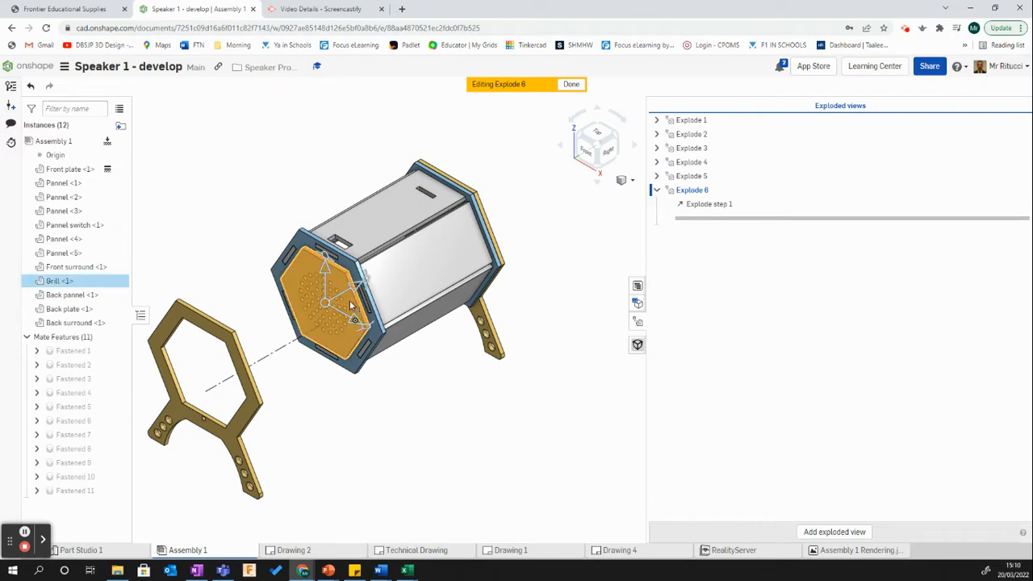
drag(345, 292, 280, 326)
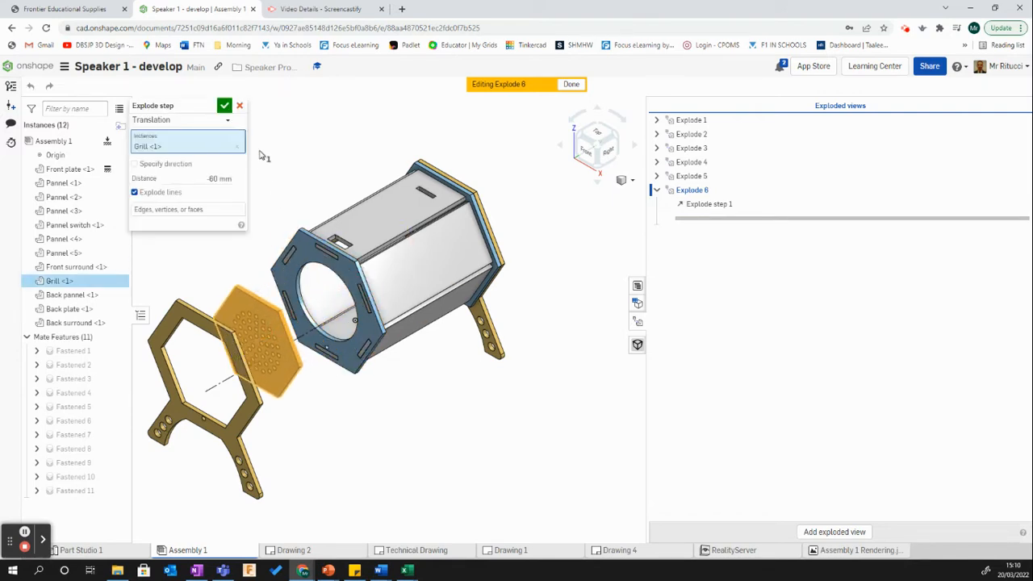
click(225, 105)
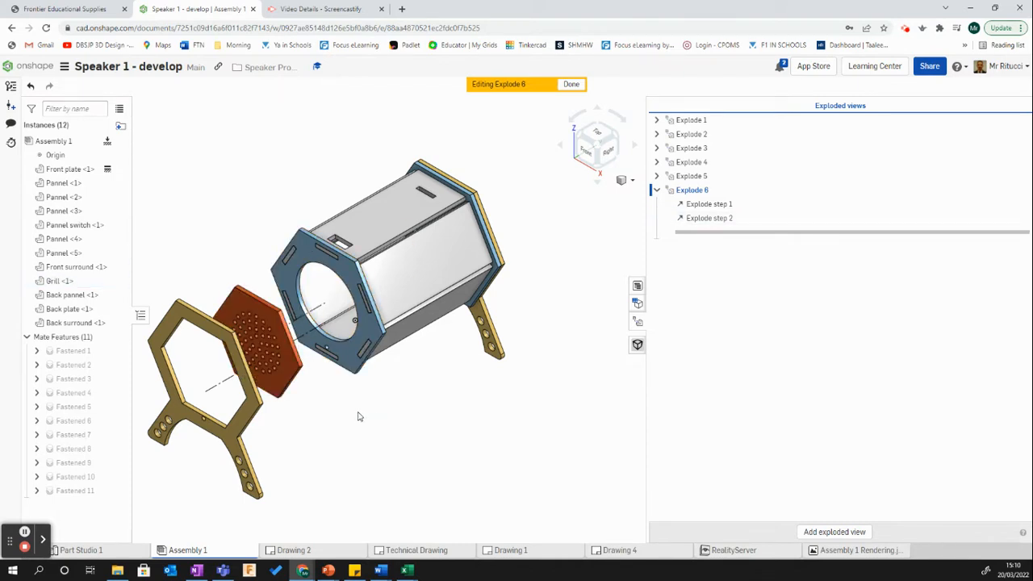
Explode the front plate about 25 mm forward, off the ends of the side panels.
click(311, 260)
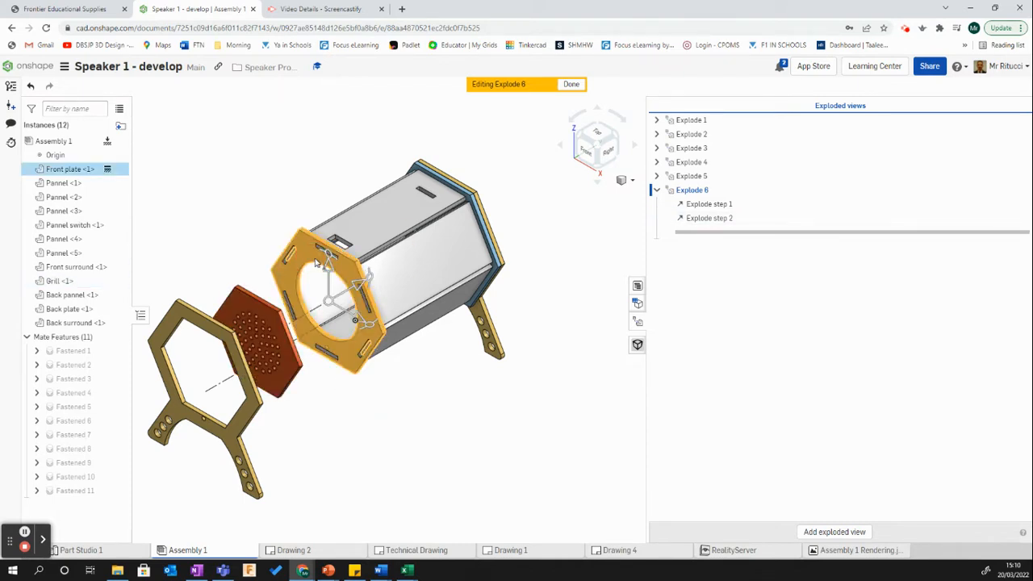
drag(356, 291, 327, 316)
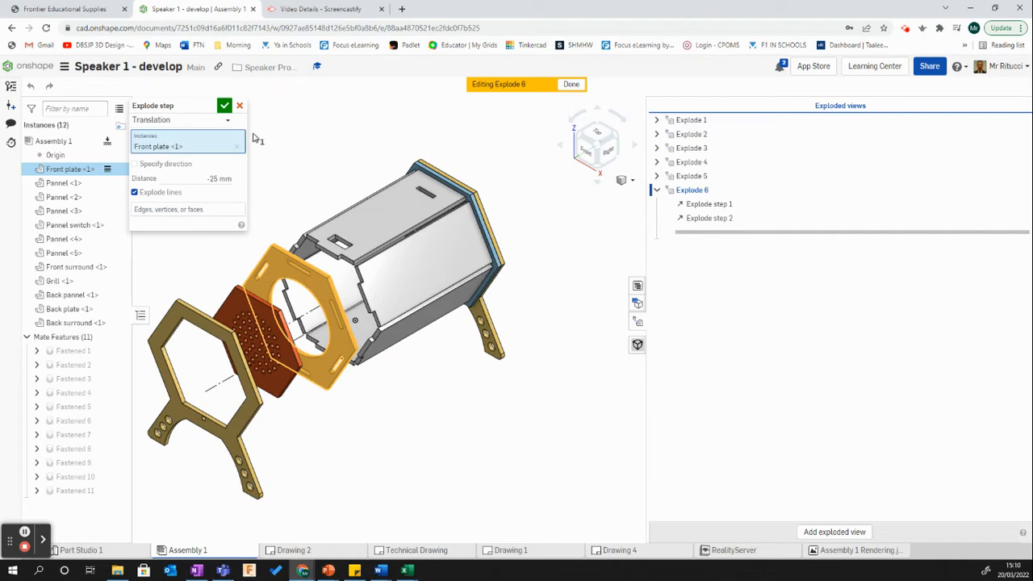
click(224, 106)
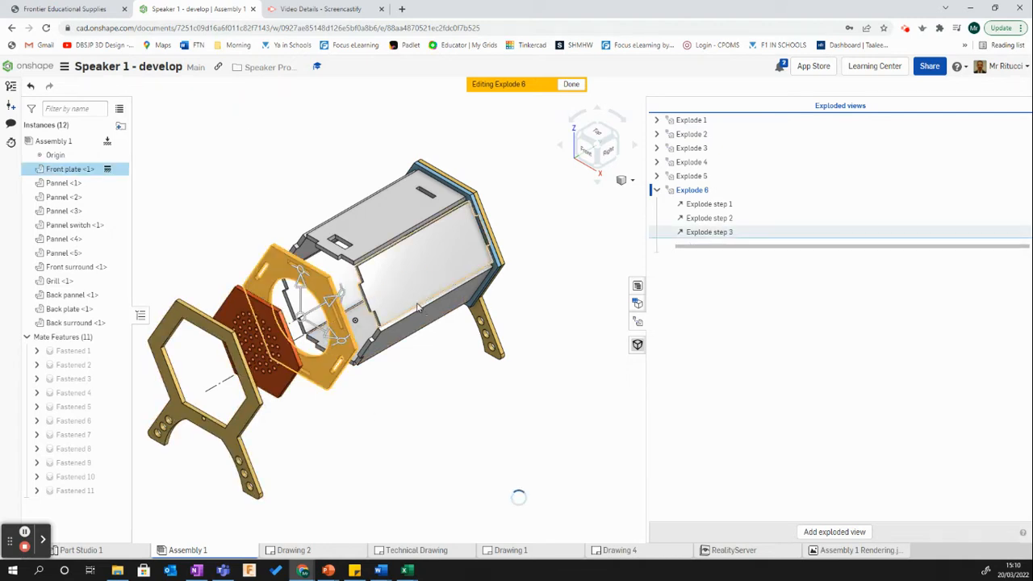
click(436, 419)
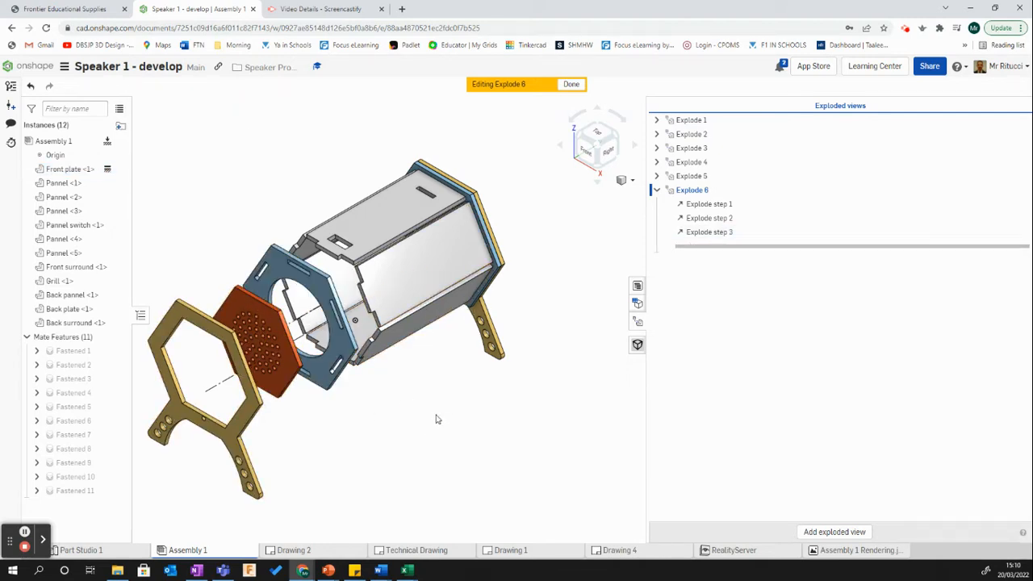
Add another explode step moving the front plate about 3 mm further forward.
click(335, 361)
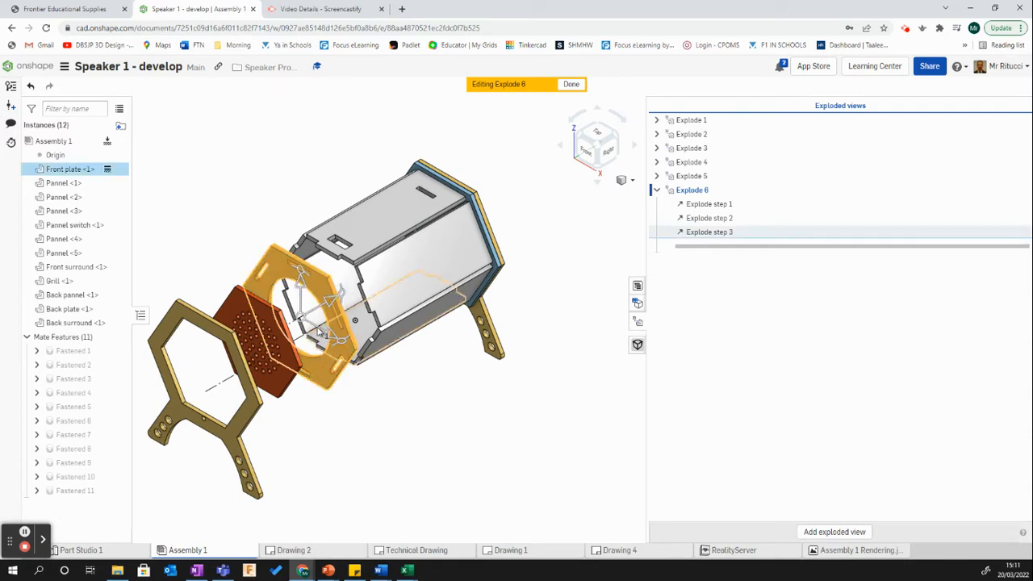
drag(332, 304, 328, 307)
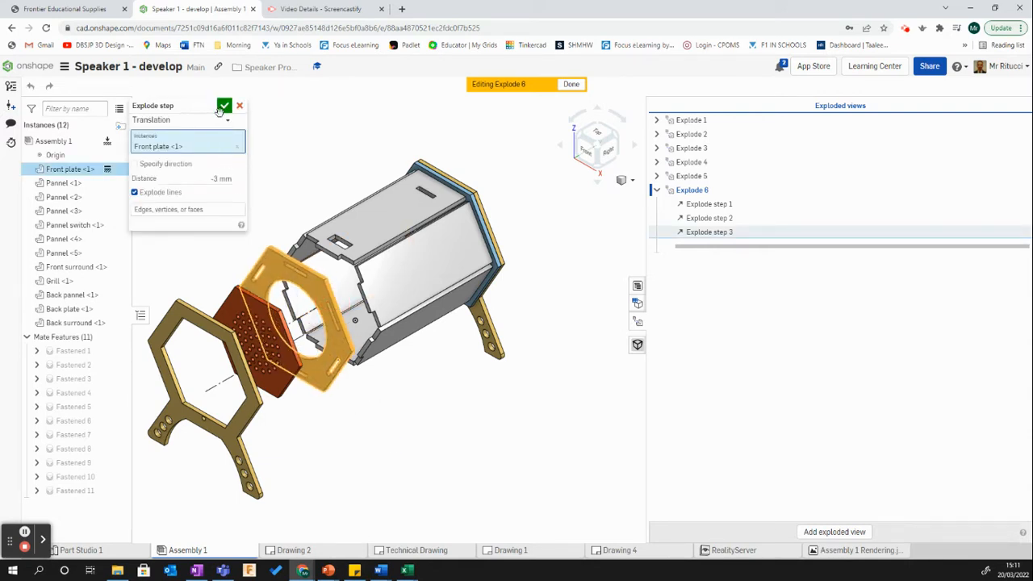
click(224, 106)
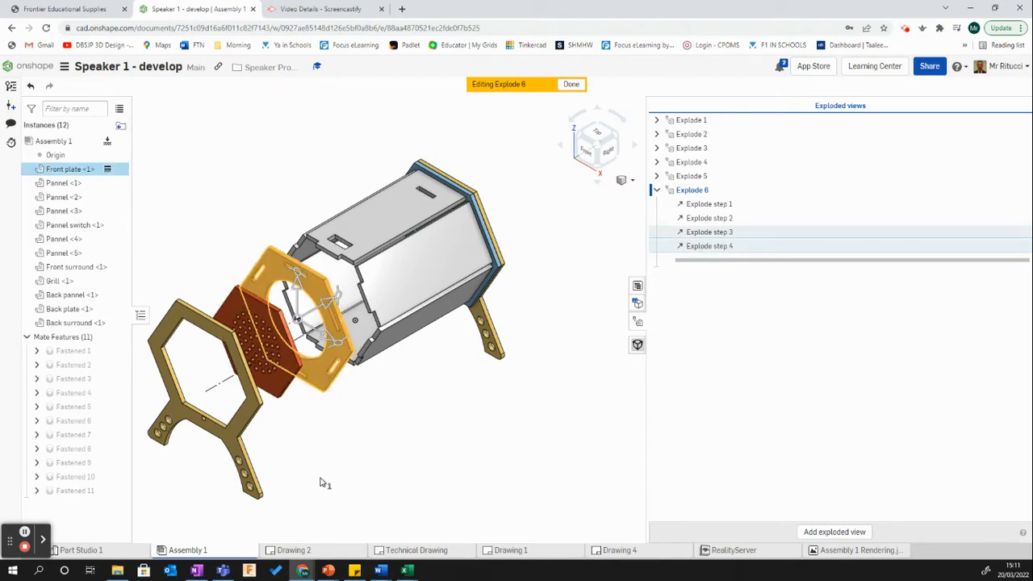
click(295, 440)
Add another explode step moving the grill about 12 mm further forward from the front plate.
click(285, 333)
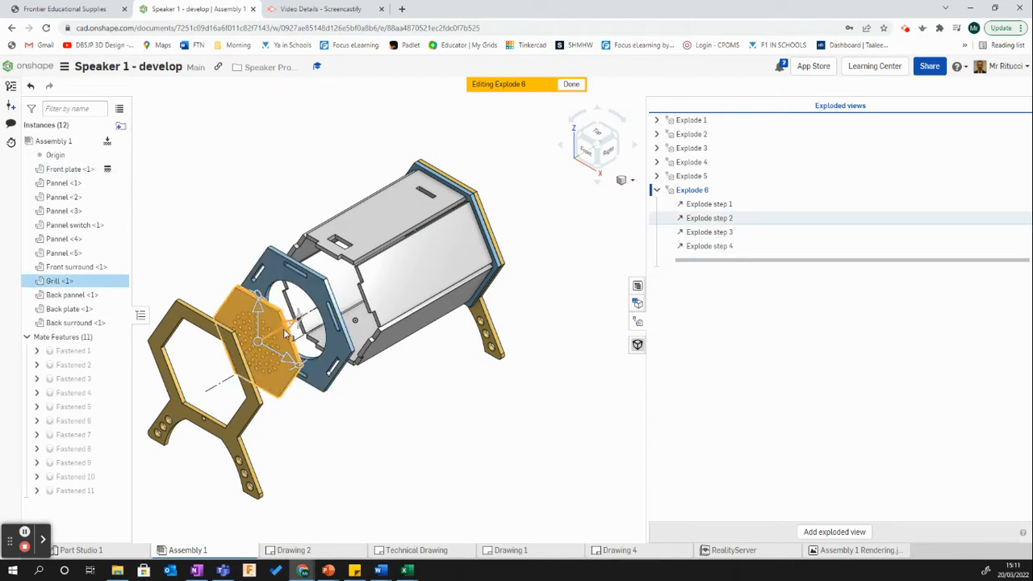
drag(285, 333, 271, 341)
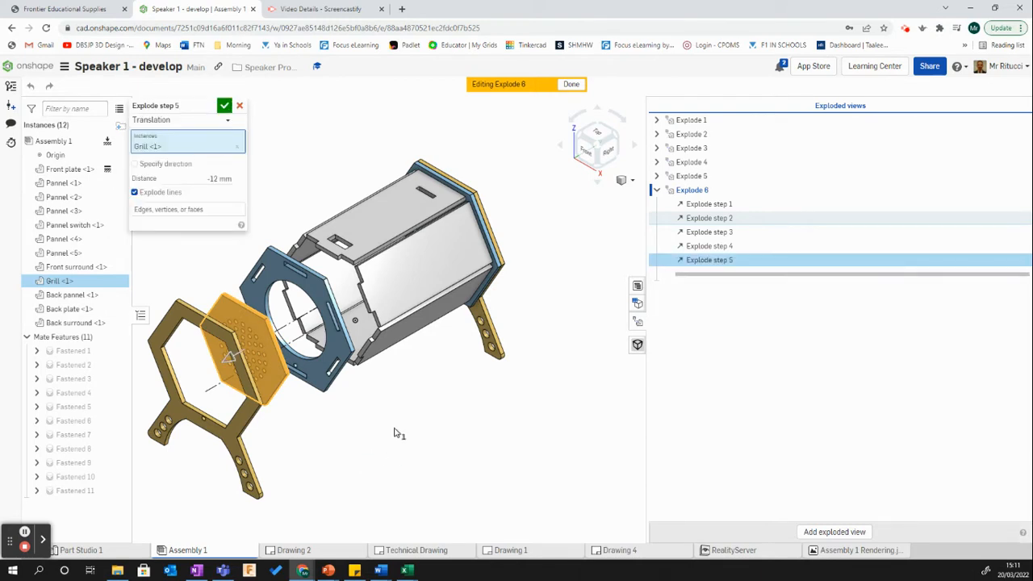
click(225, 105)
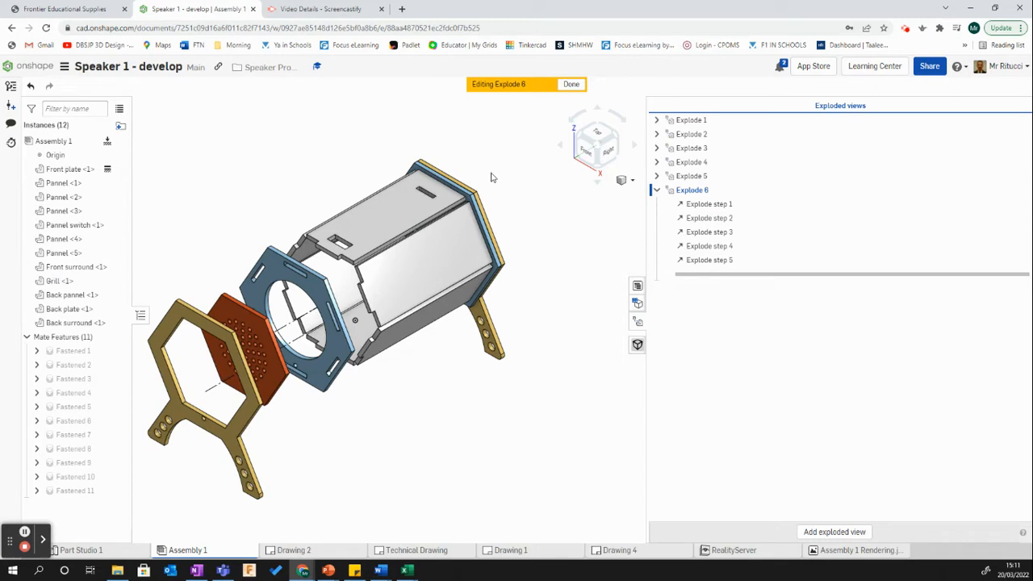
Explode the back surround about 80 mm backward, away from the speaker body.
click(508, 207)
click(484, 211)
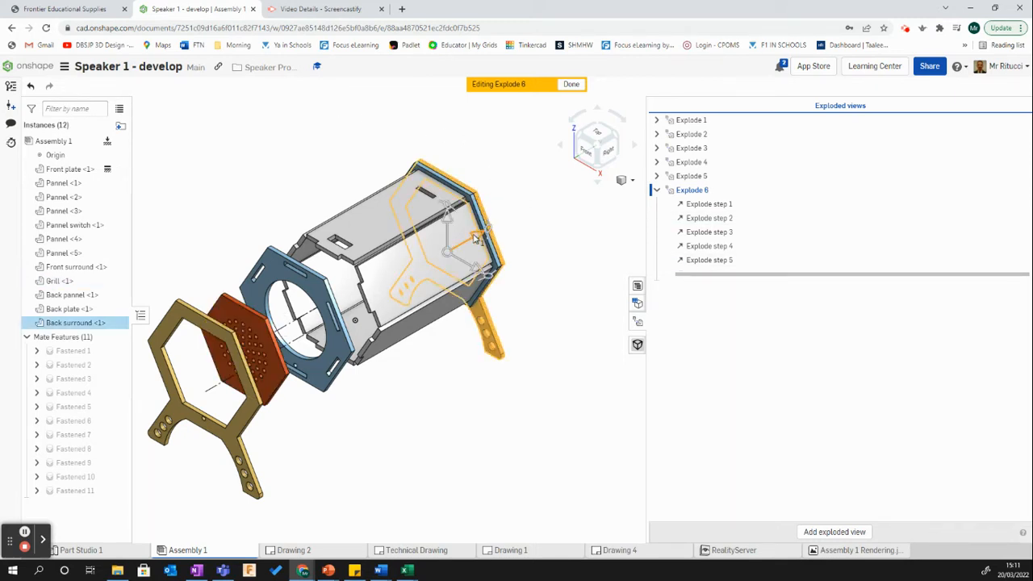
drag(478, 242, 549, 252)
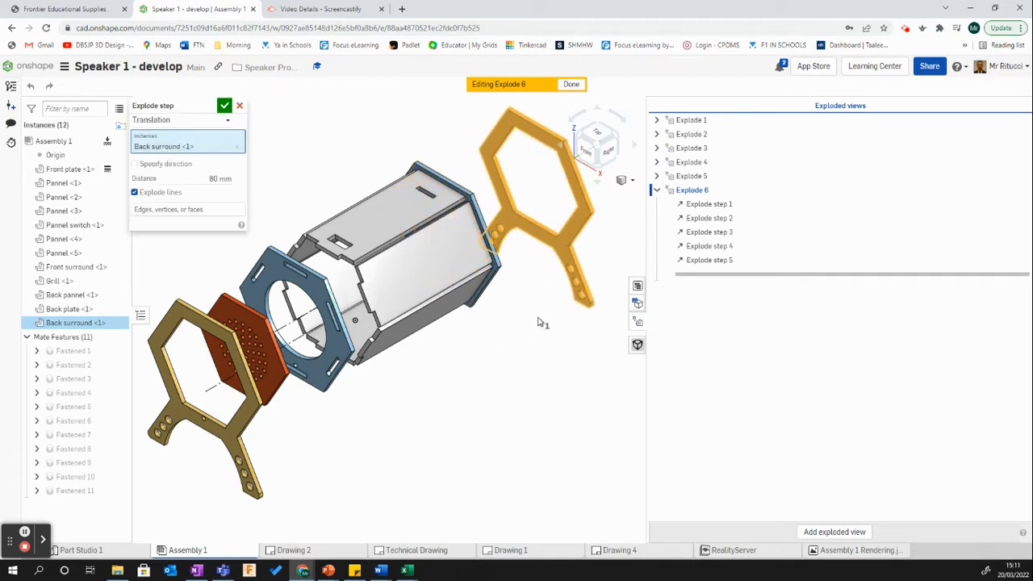
click(226, 109)
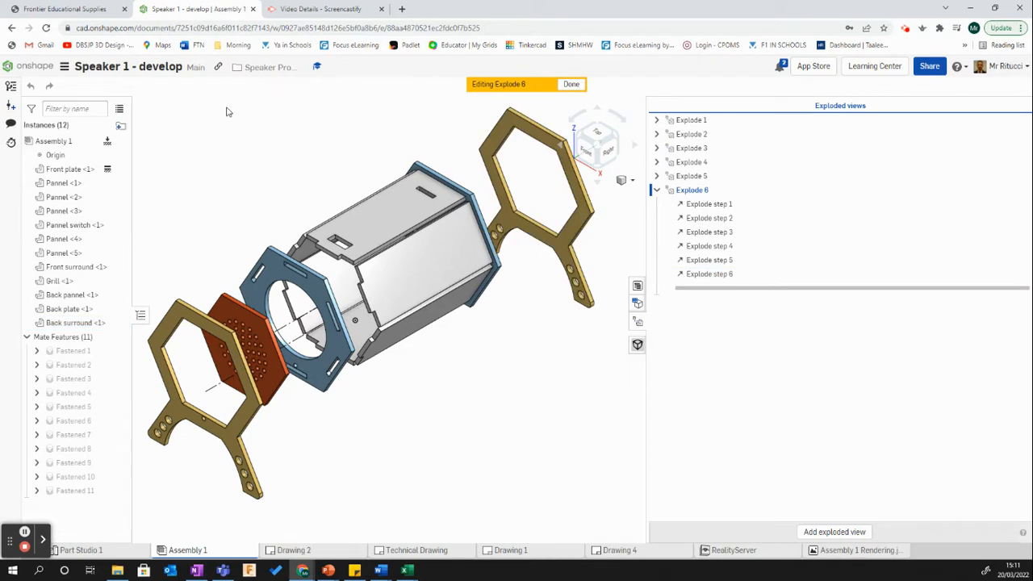
Explode the back plate about 43 mm backward, between the side panels and the back surround.
click(468, 341)
click(500, 264)
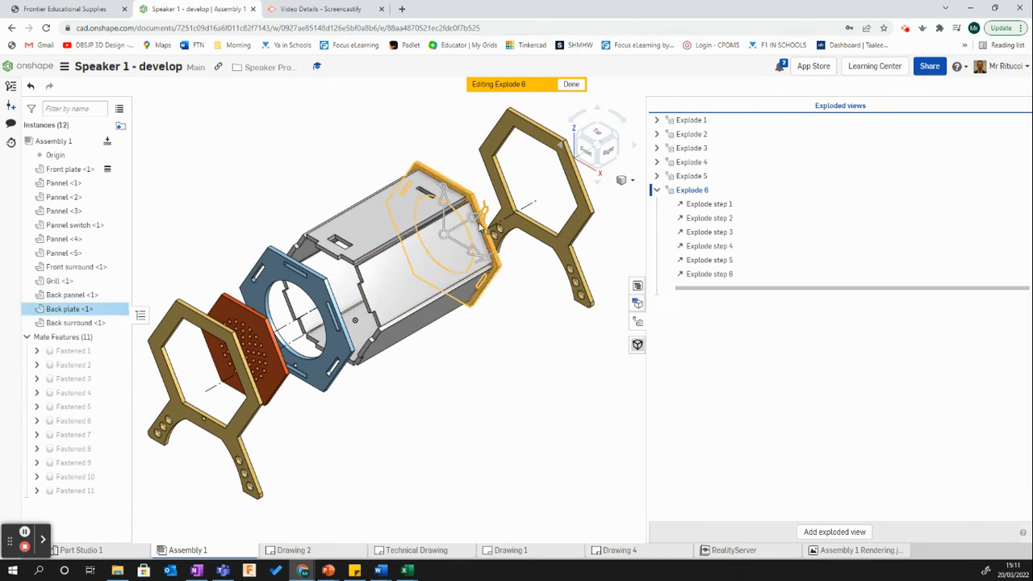
drag(495, 219, 530, 204)
click(522, 322)
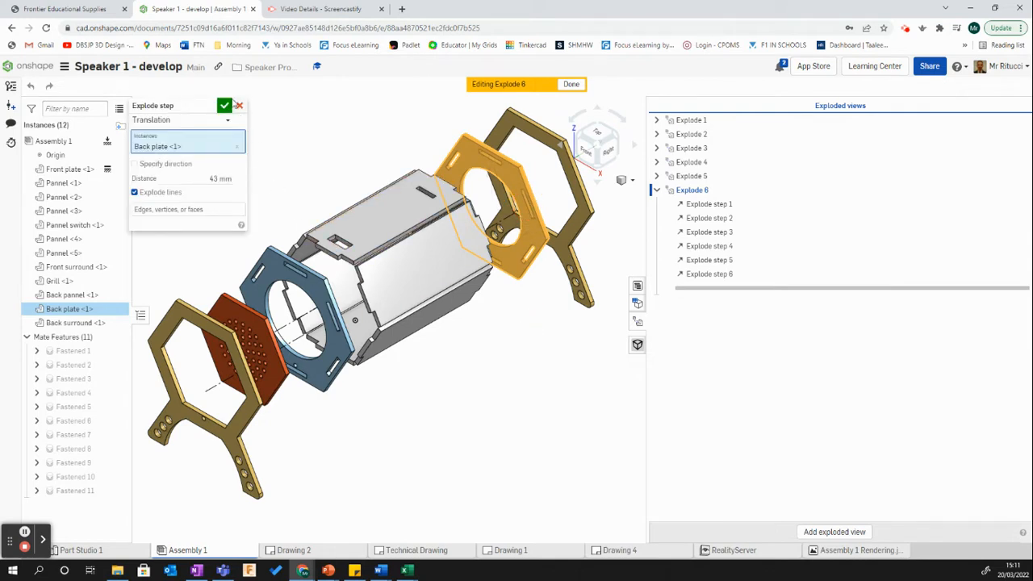
click(224, 105)
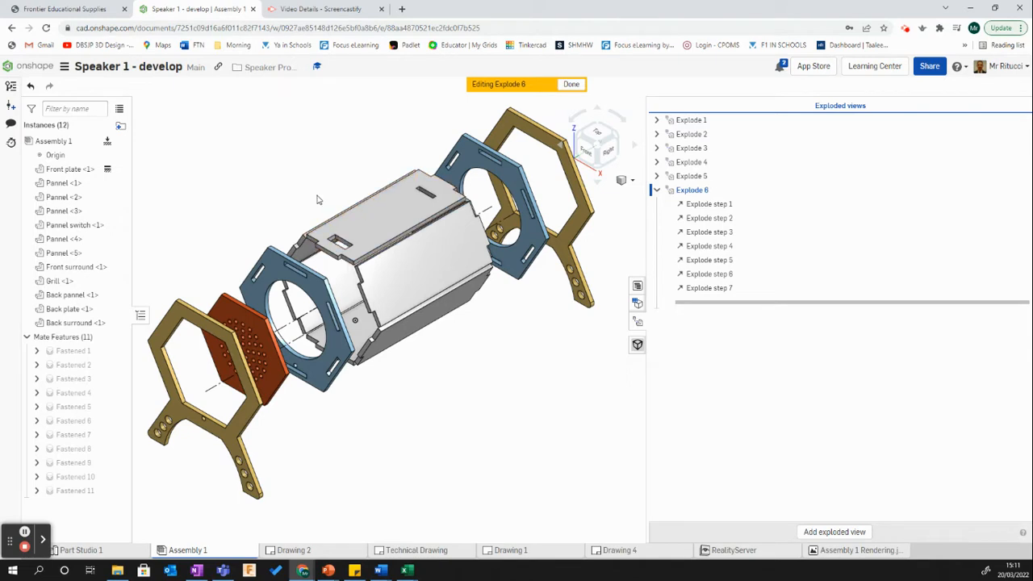
Add an explode step moving the top switch panel about 42 mm upward from the speaker body.
click(379, 226)
drag(388, 188, 392, 130)
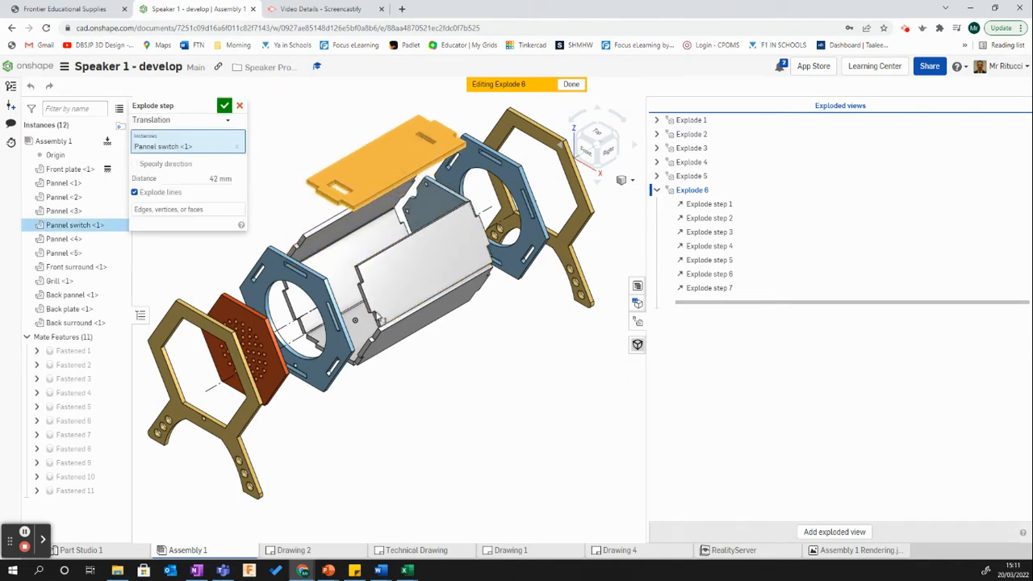
click(224, 106)
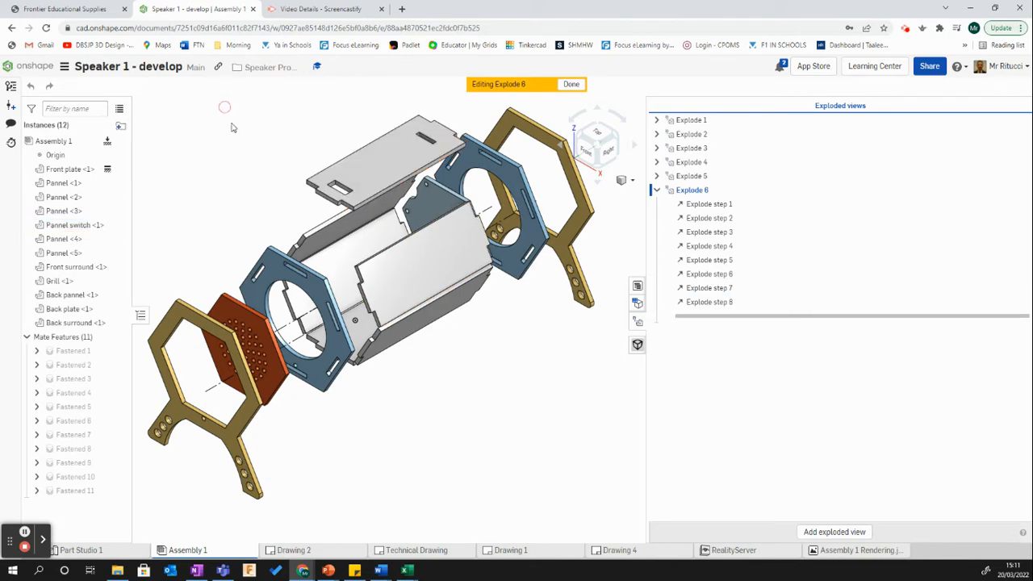
Add an explode step moving the bottom panel about 38 mm downward from the speaker body.
click(360, 338)
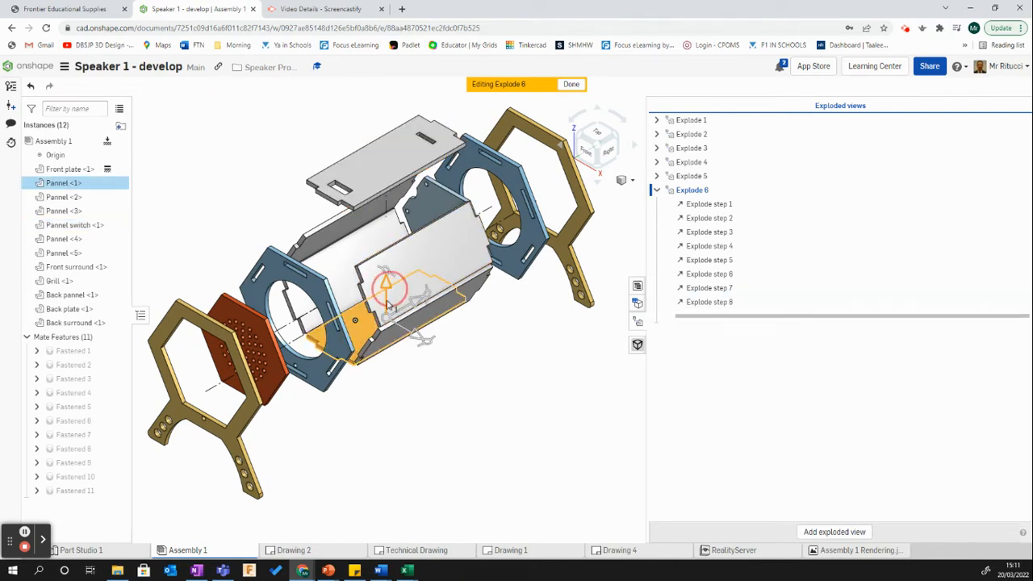
drag(388, 305, 491, 417)
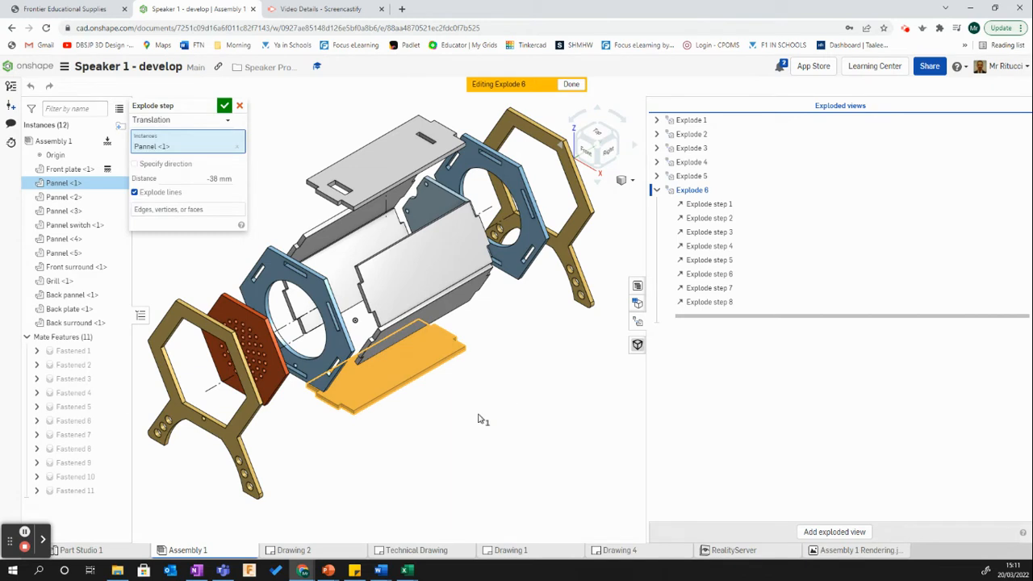
click(224, 105)
click(425, 367)
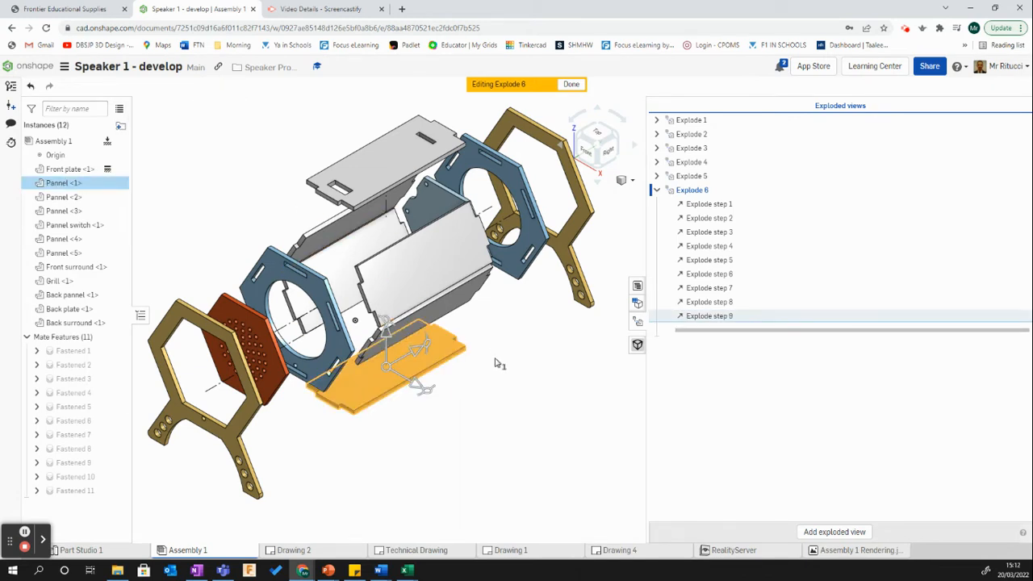
Add an explode step moving the upper right side panel (Pannel <3>) about 35 mm outward from the speaker body.
click(412, 289)
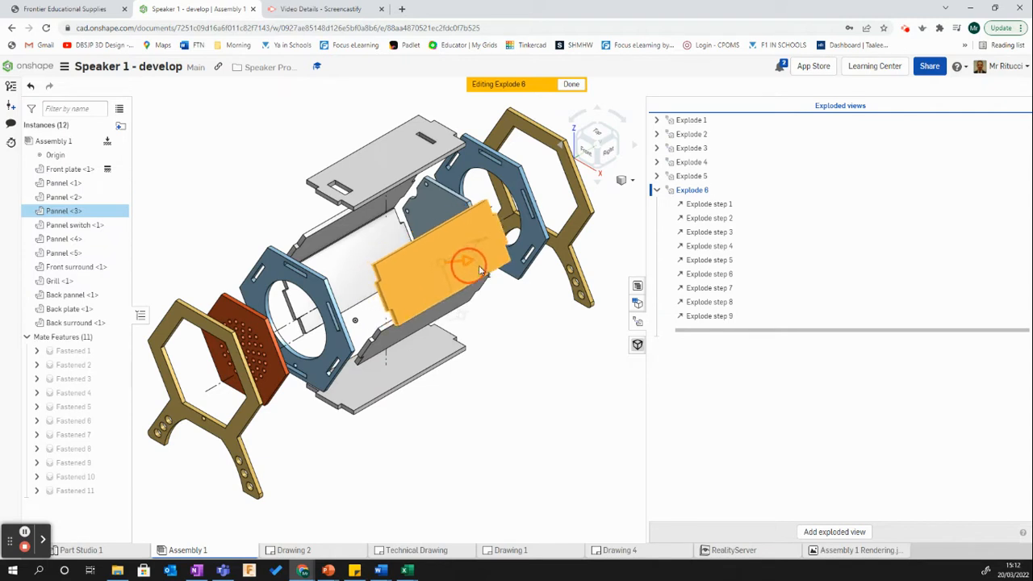
drag(480, 271, 493, 267)
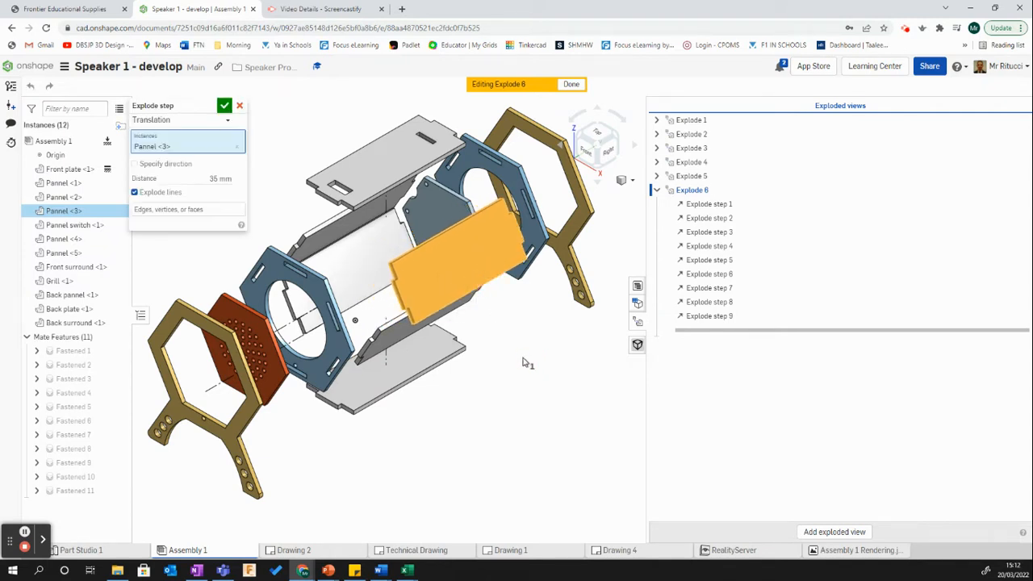
click(225, 106)
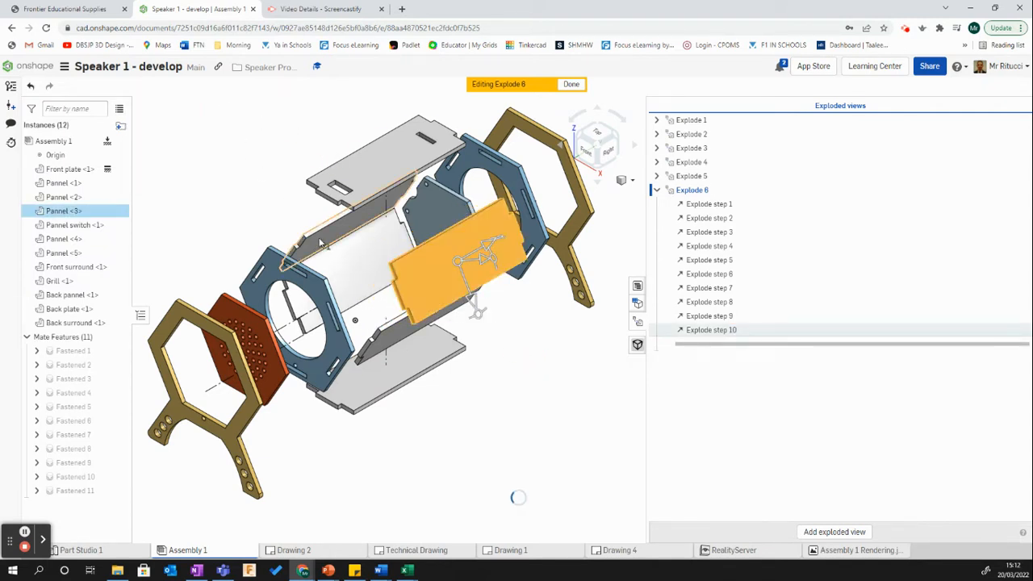
Add an explode step moving the upper left side panel (Pannel <4>) about 33 mm outward from the speaker body.
click(309, 176)
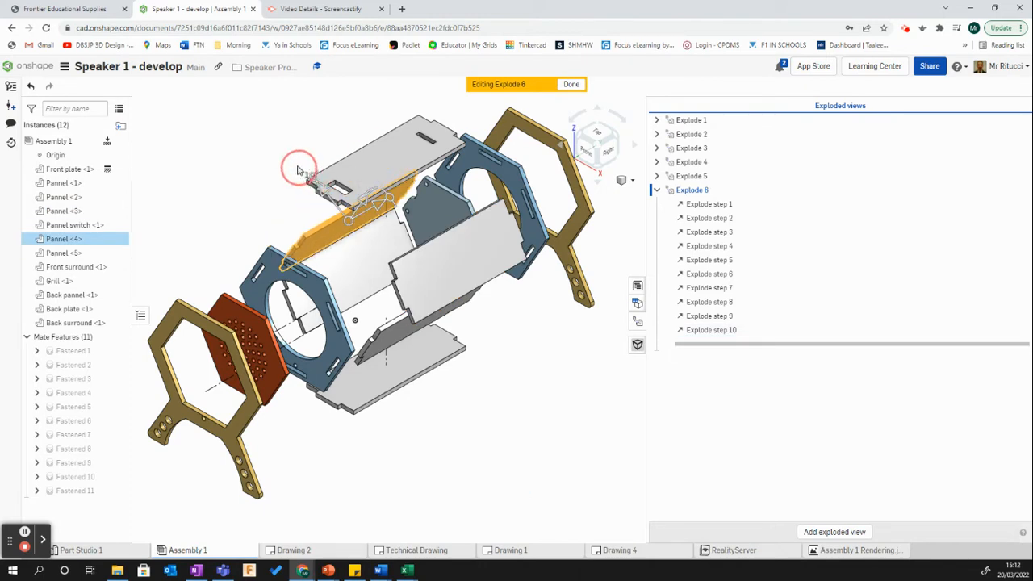
drag(297, 171, 289, 154)
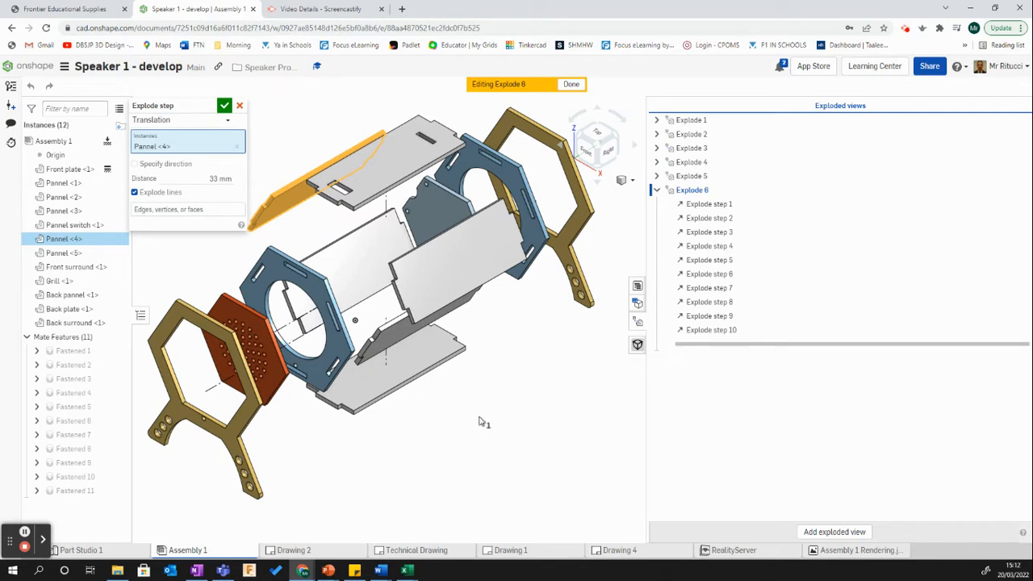
click(225, 106)
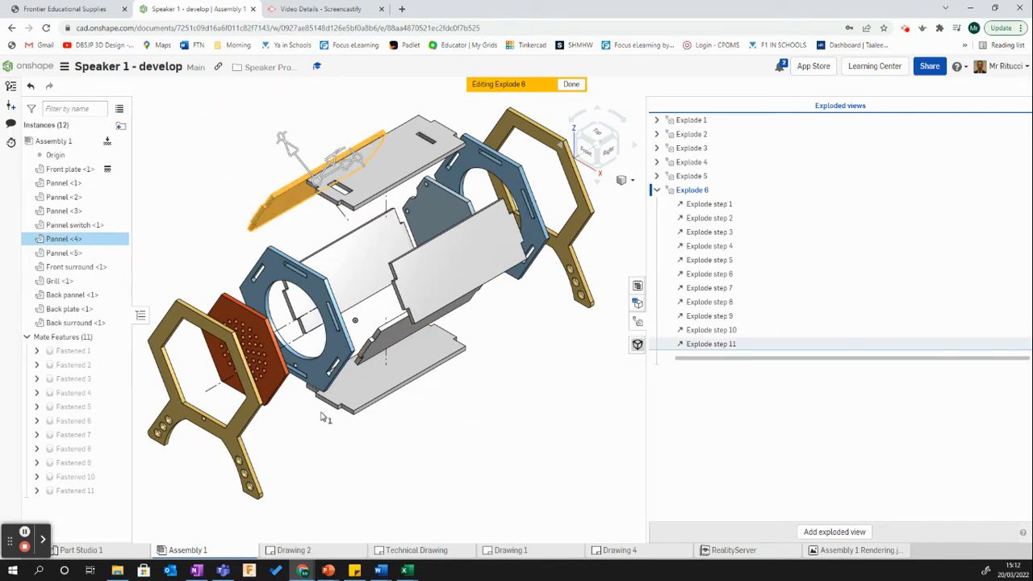
click(437, 440)
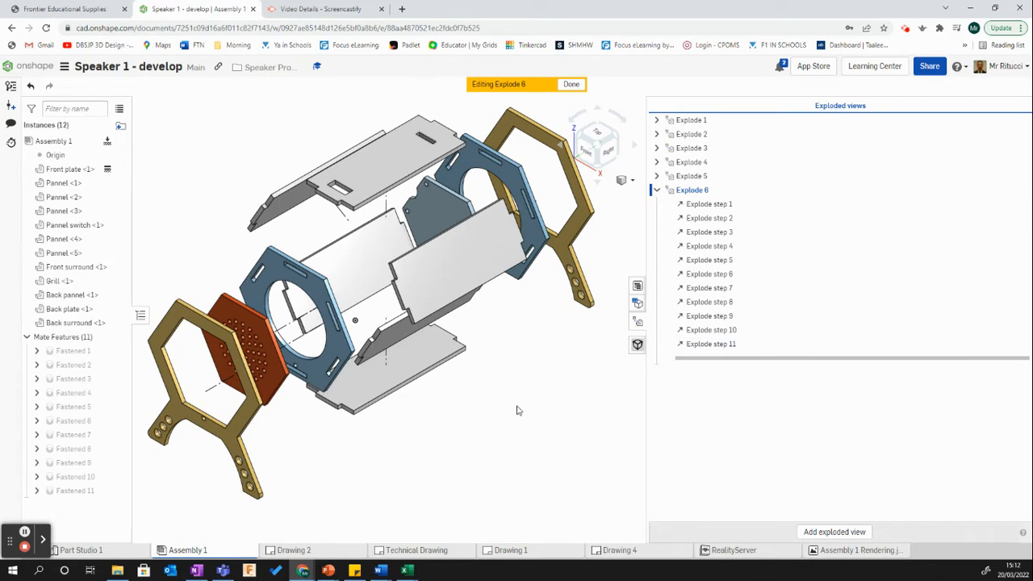
Finish editing Explode 6 and collapse its steps in the list of exploded views.
click(637, 322)
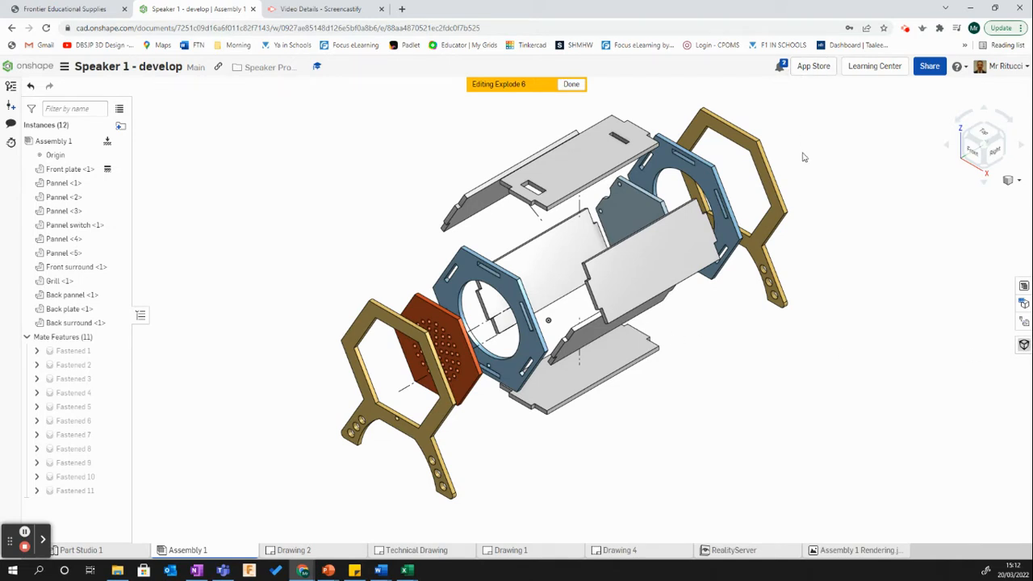
click(571, 84)
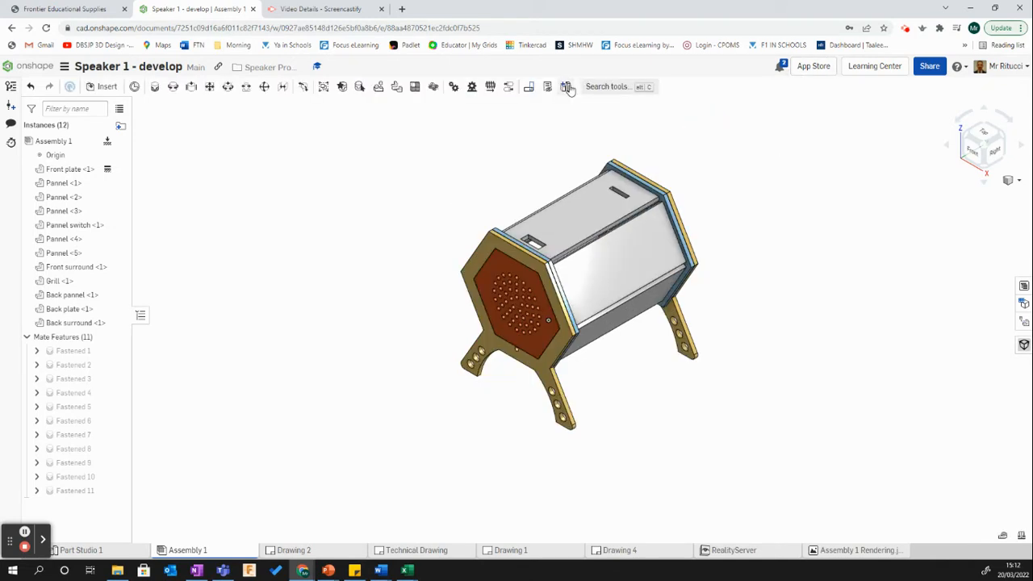
click(1023, 321)
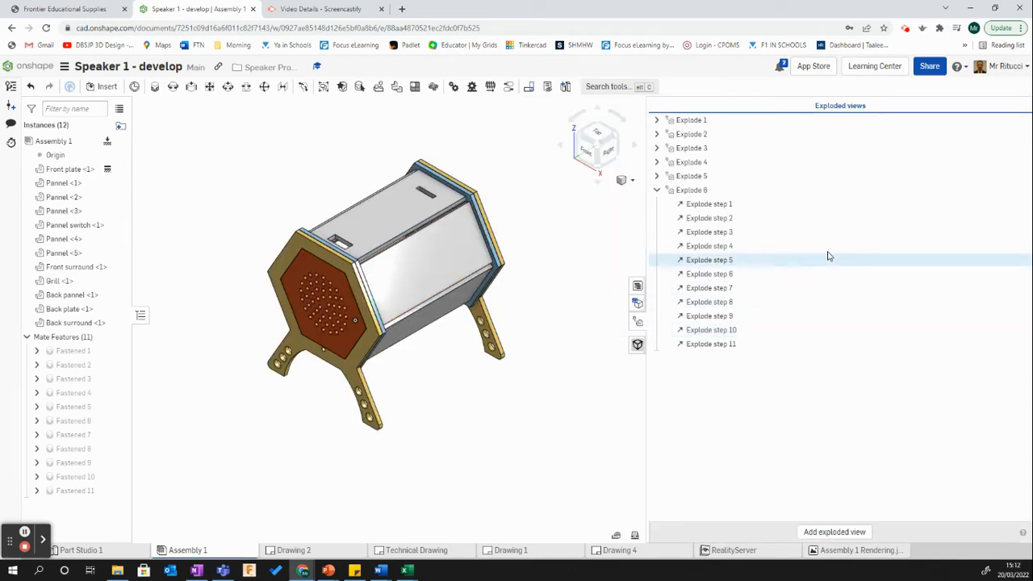
click(654, 191)
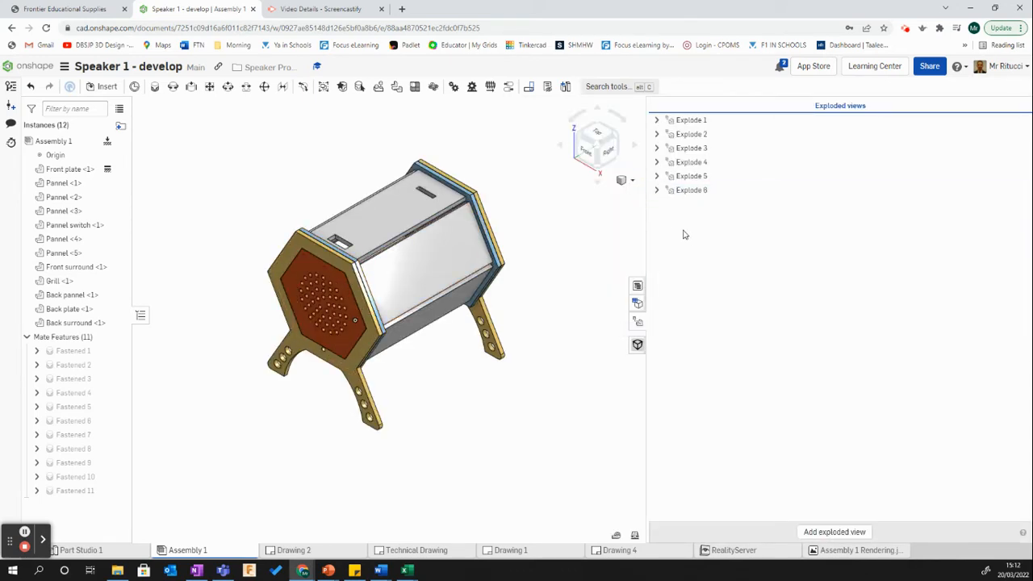
Activate Explode 6 to show the exploded speaker, and return to the assembled state.
double_click(690, 195)
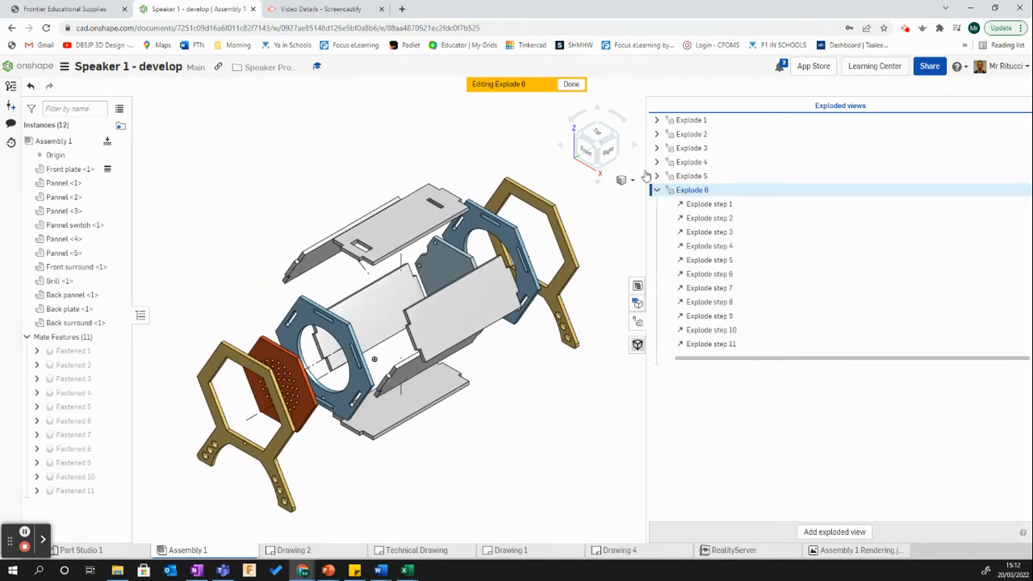
click(571, 84)
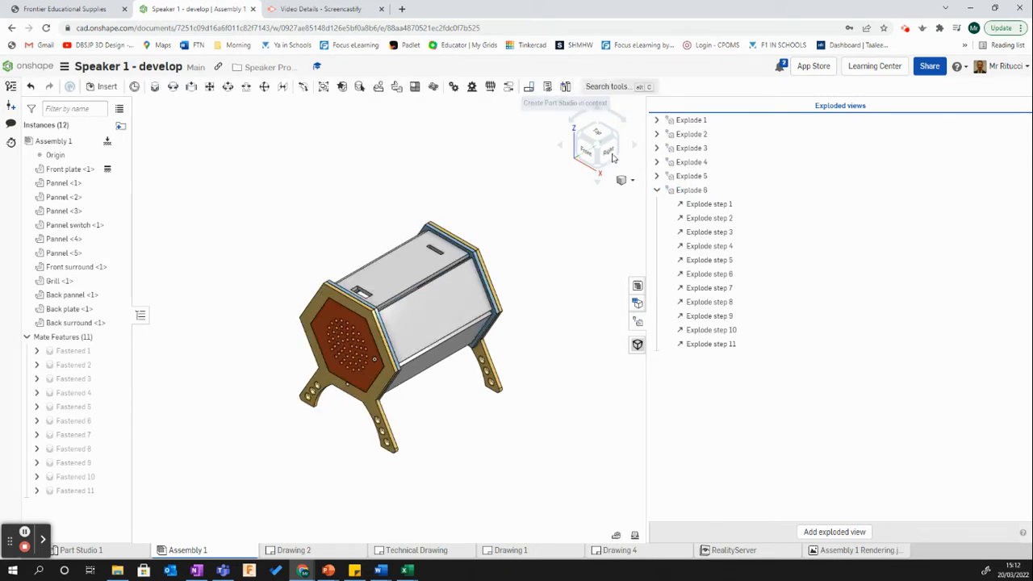
drag(675, 260, 704, 205)
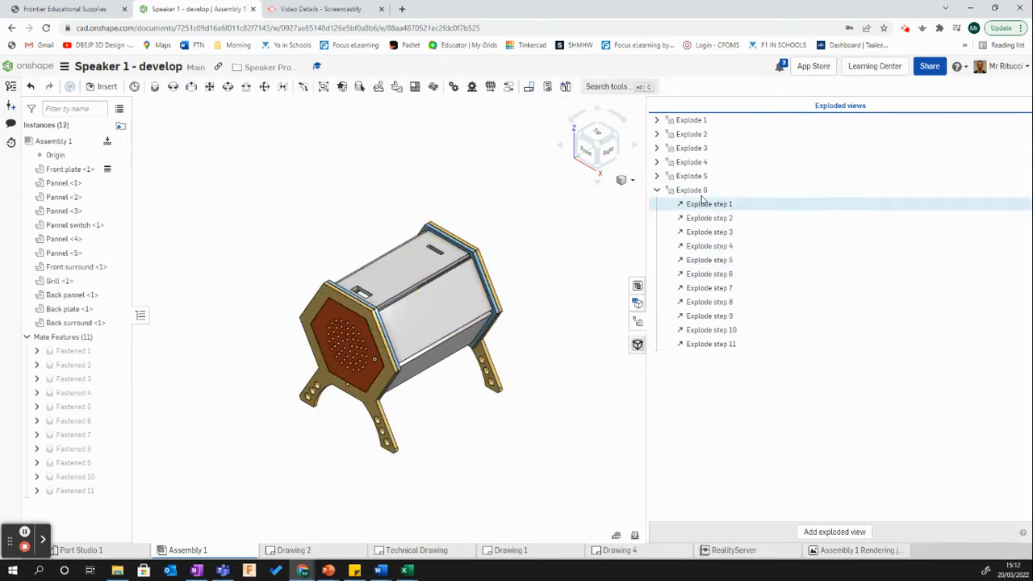
Reopen Explode 6, hide the exploded views list and set the model to the isometric view.
double_click(699, 191)
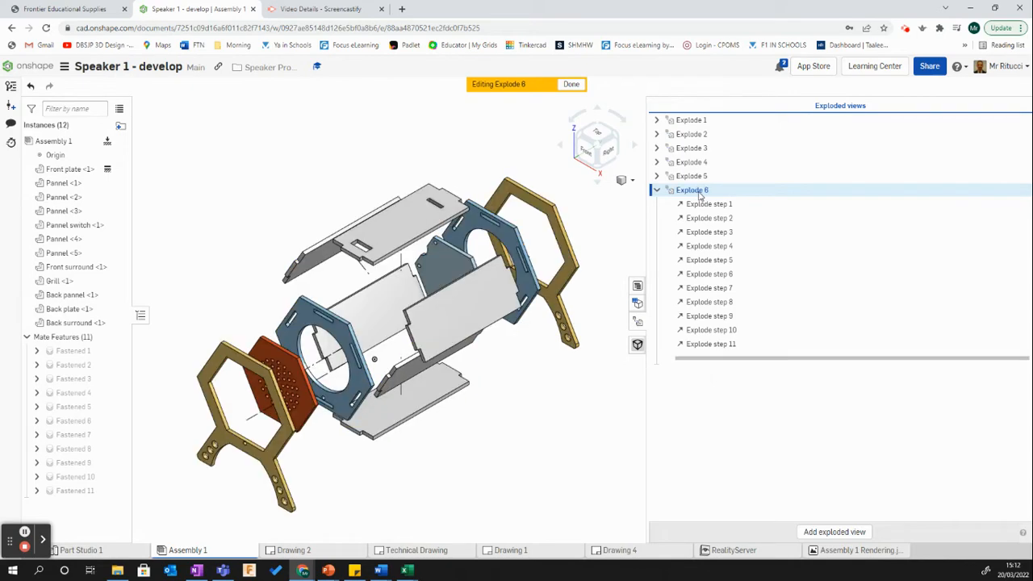
click(639, 326)
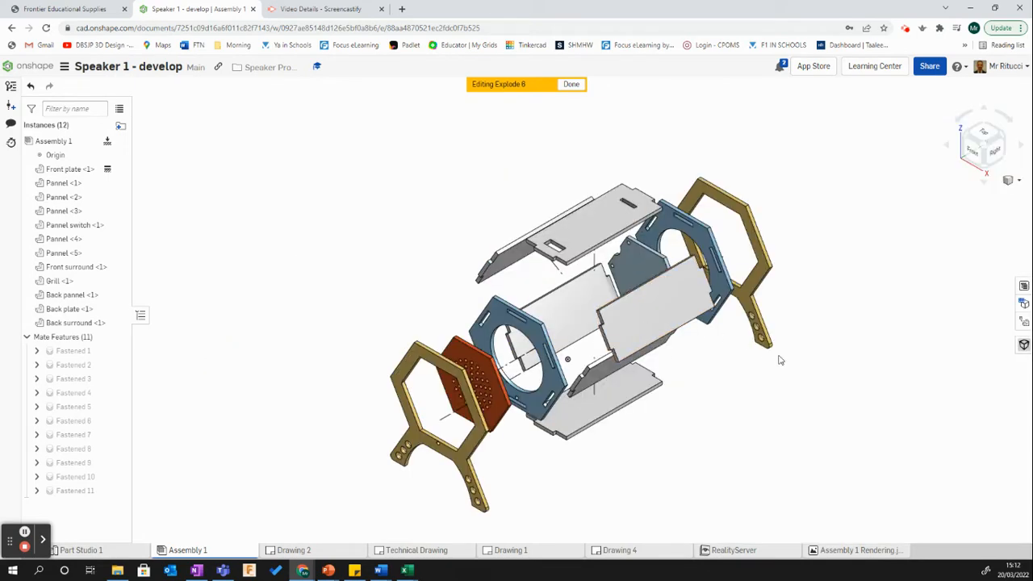
click(806, 389)
right_drag(837, 381, 864, 373)
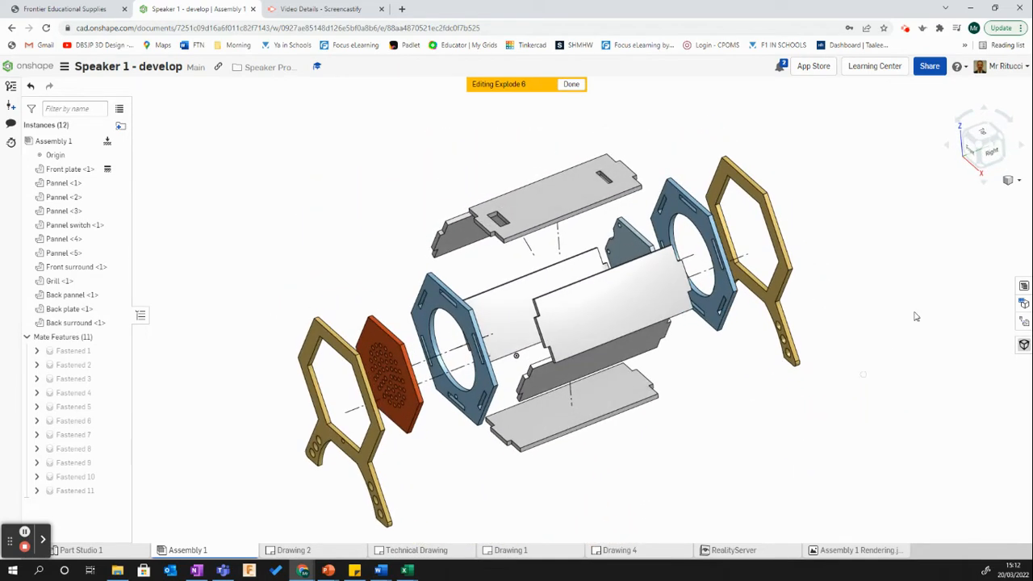
click(1018, 181)
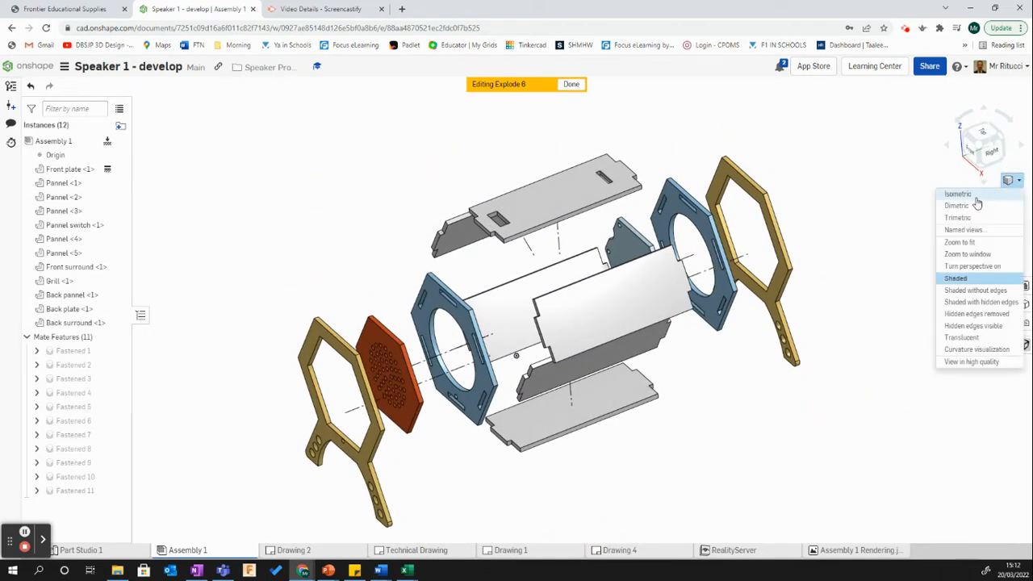
click(977, 202)
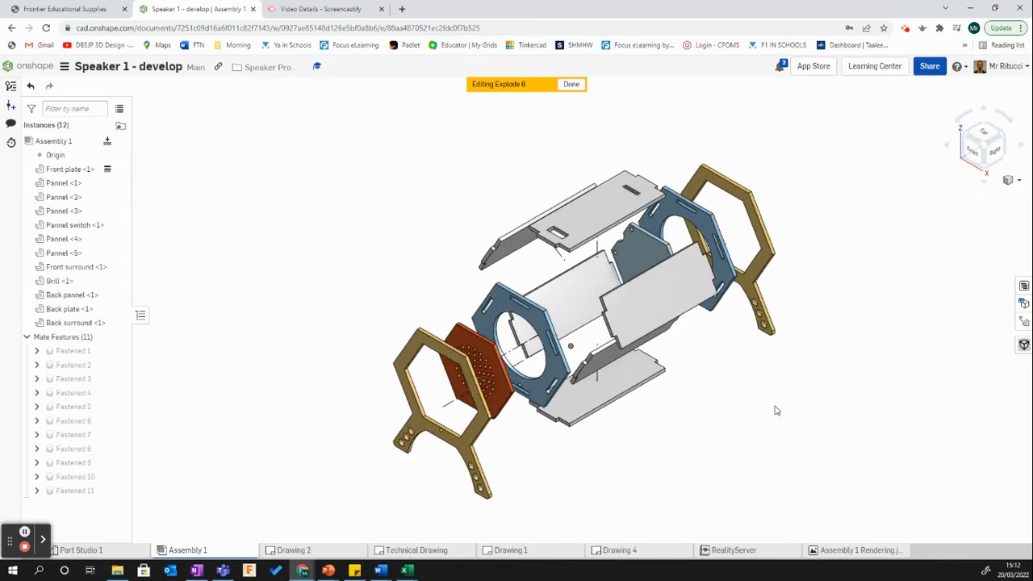
scroll(775, 412, down, 2)
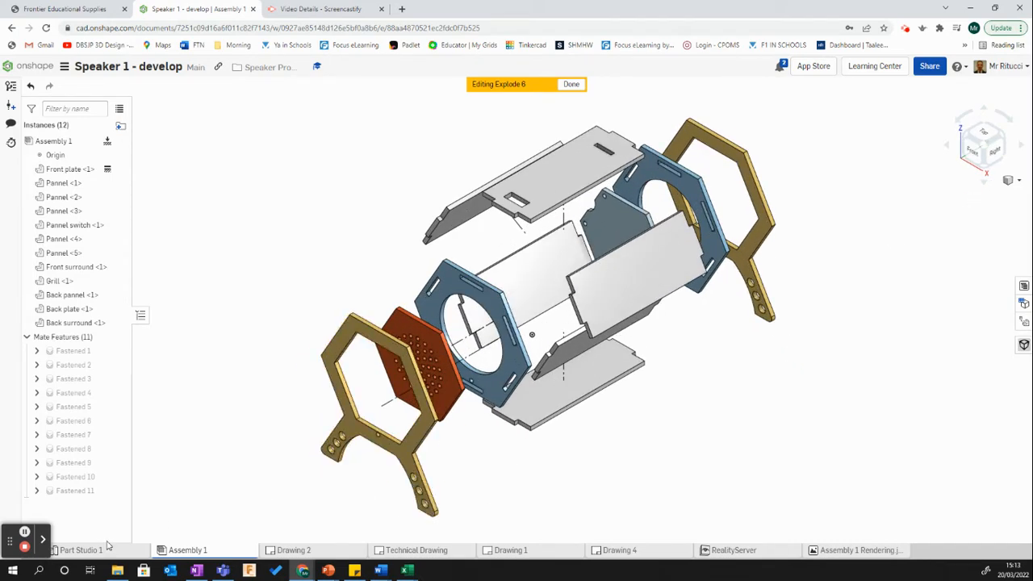
Switch to the Snipping Tool, capture the whole exploded speaker and close the snip without saving.
click(38, 571)
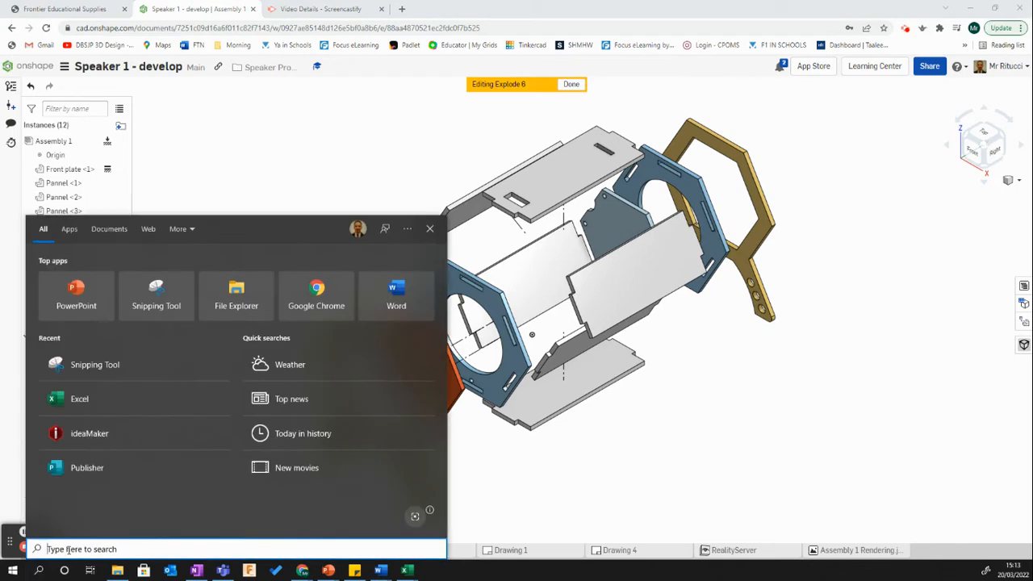
text(snip)
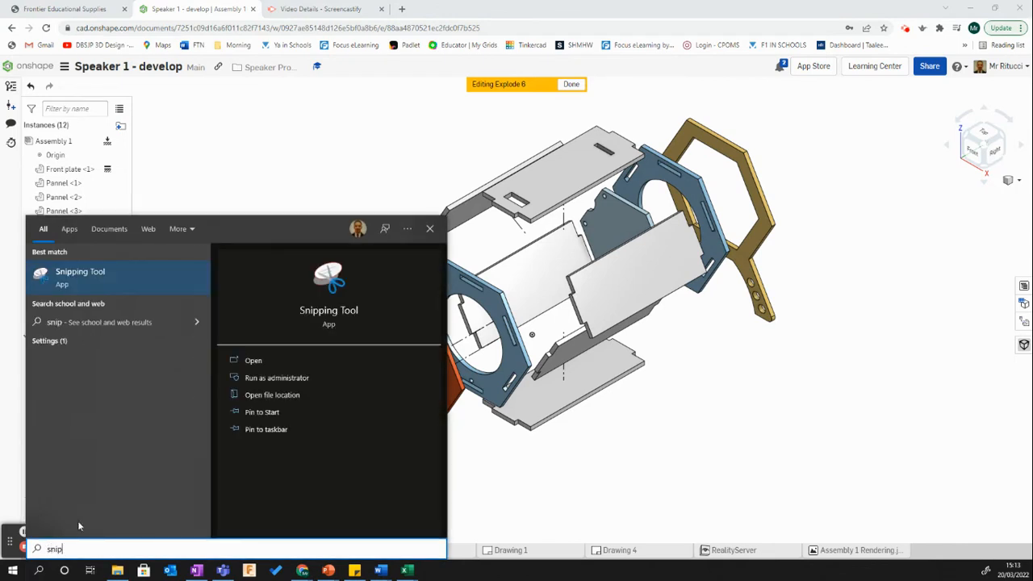
click(84, 275)
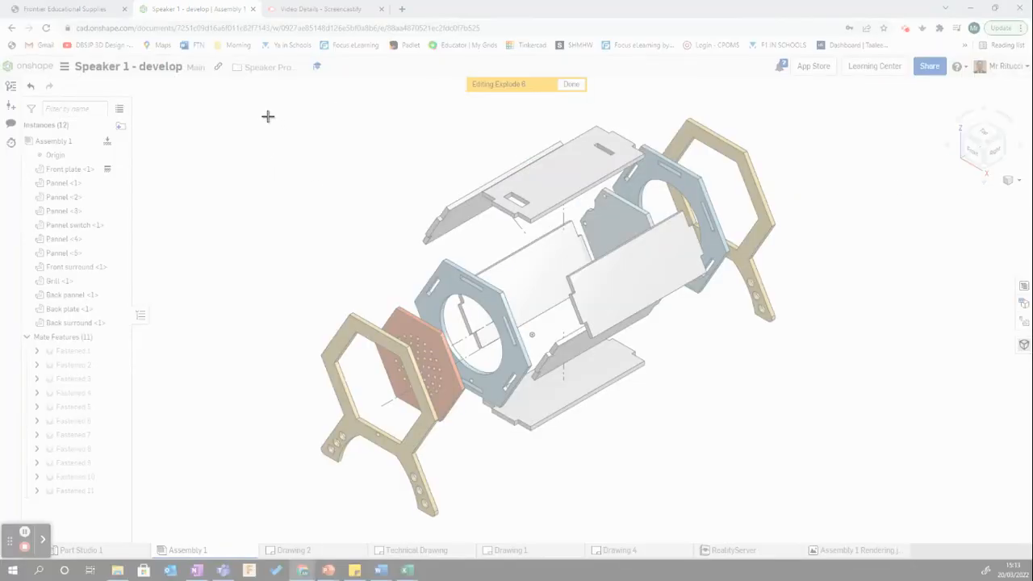
drag(263, 114, 798, 525)
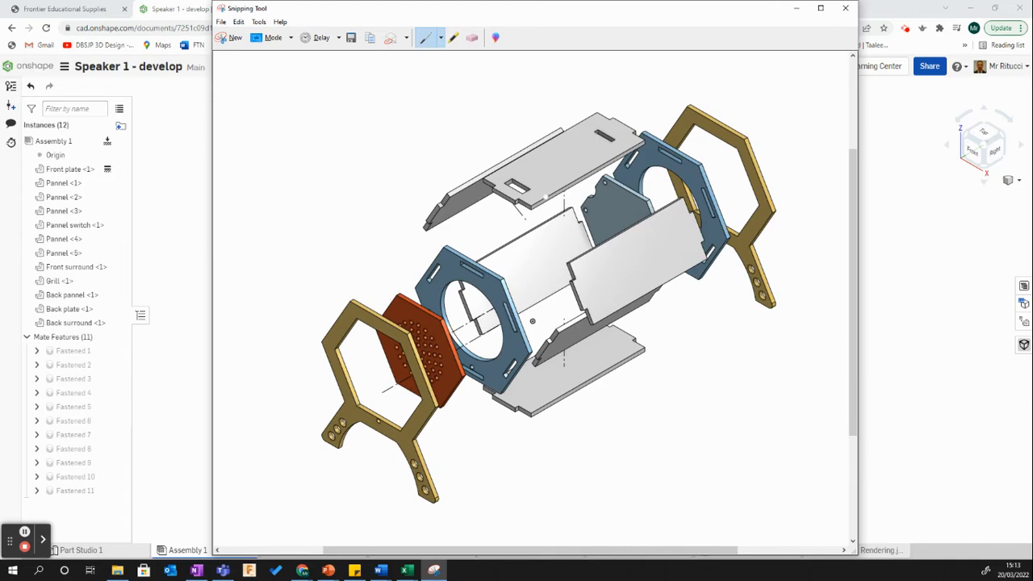
click(844, 7)
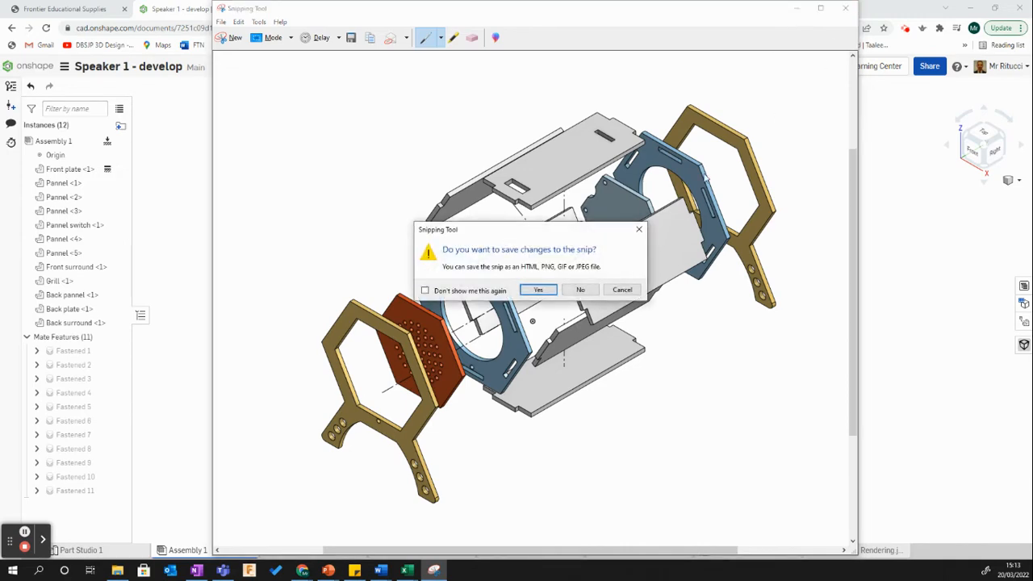
click(579, 290)
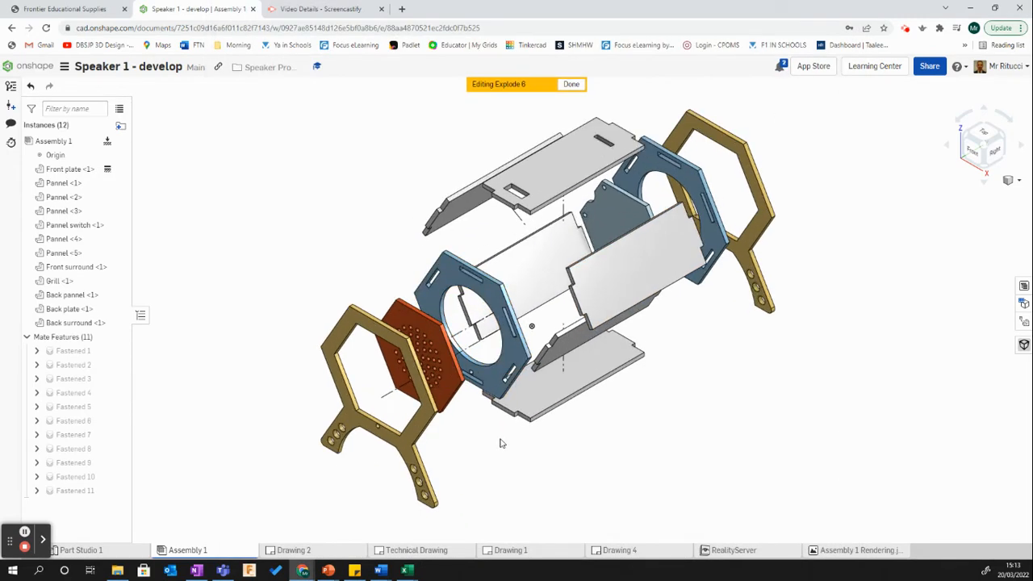
scroll(500, 443, up, 5)
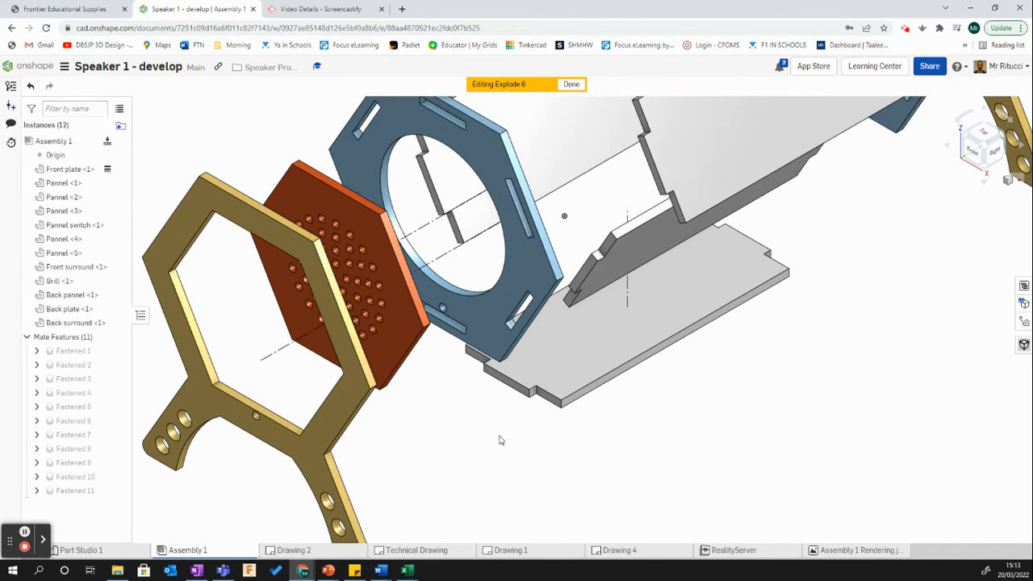
Switch to the Snipping Tool, capture a close-up of the exploded grill and front plate, and close the snip without saving.
scroll(500, 439, down, 1)
scroll(511, 234, up, 2)
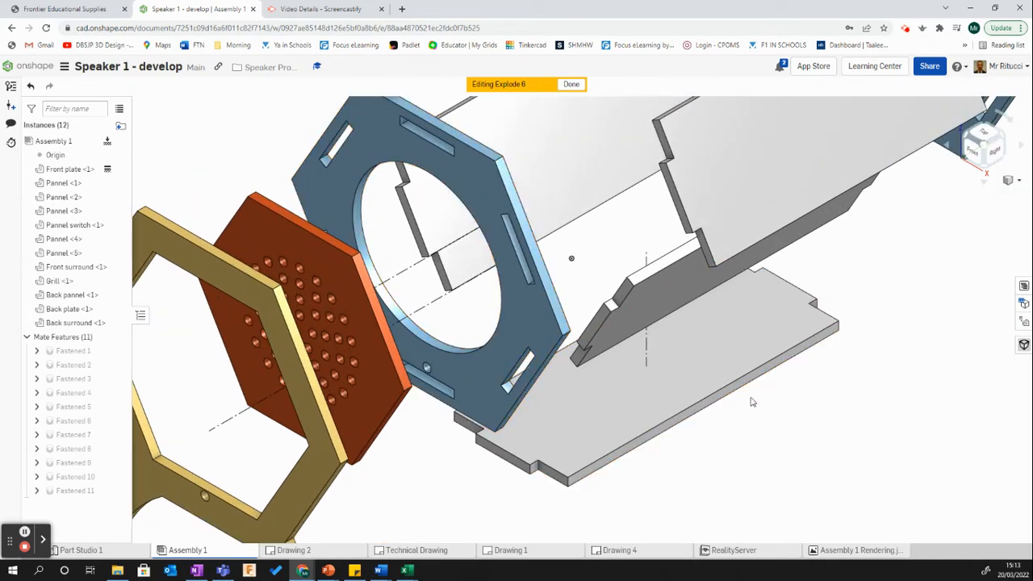
click(39, 569)
text(snip)
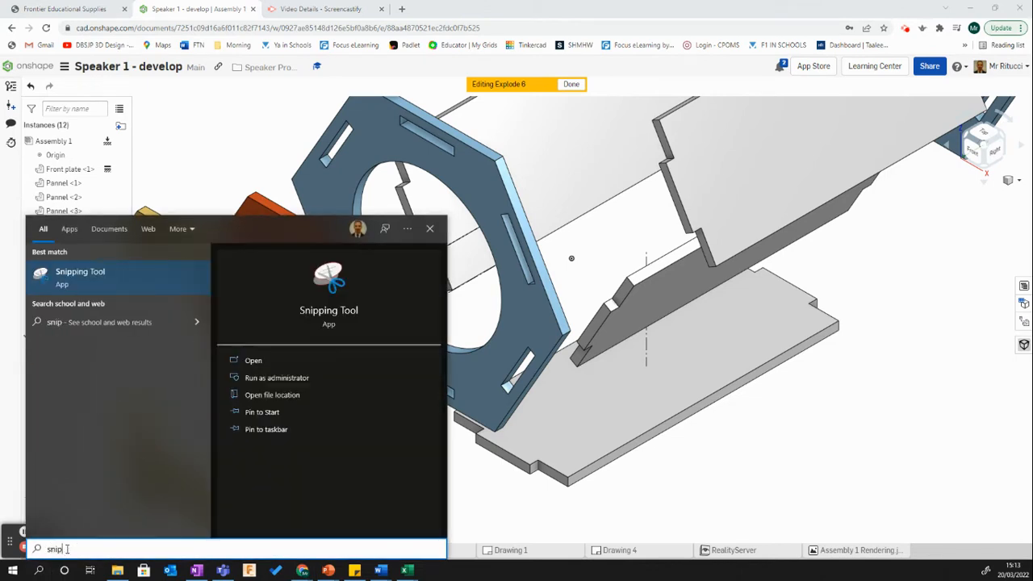
click(99, 274)
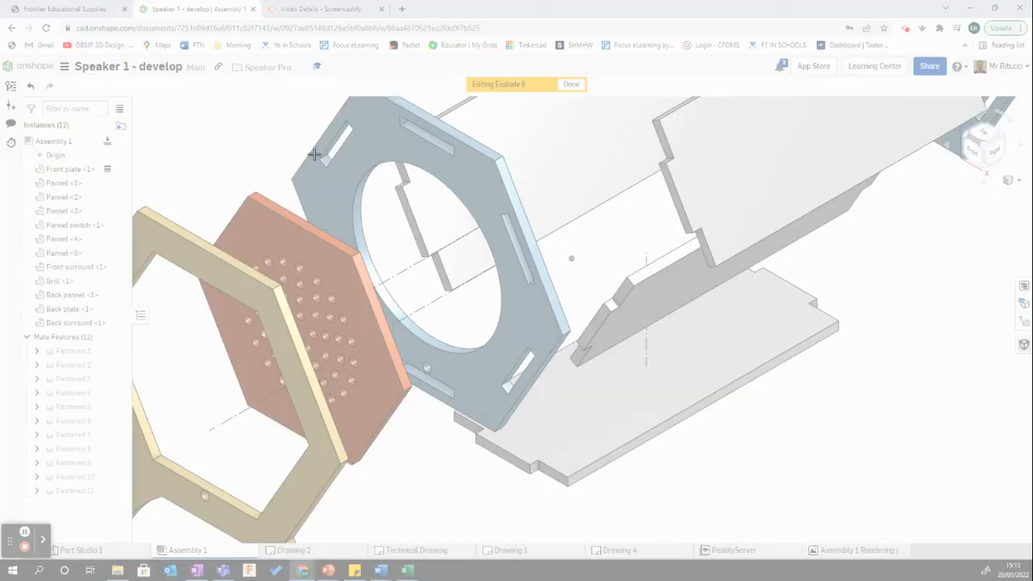
drag(244, 101, 759, 493)
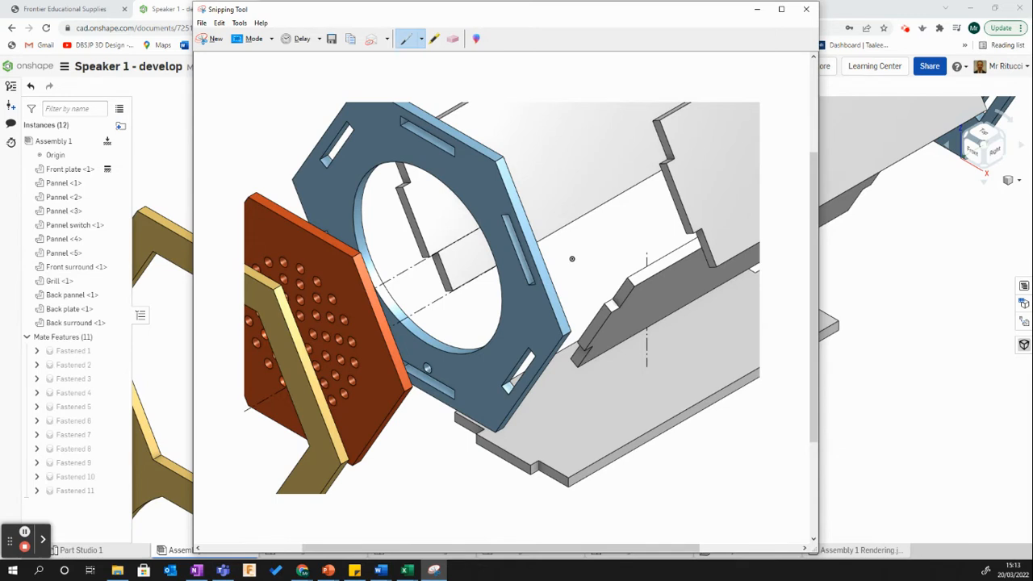
click(805, 9)
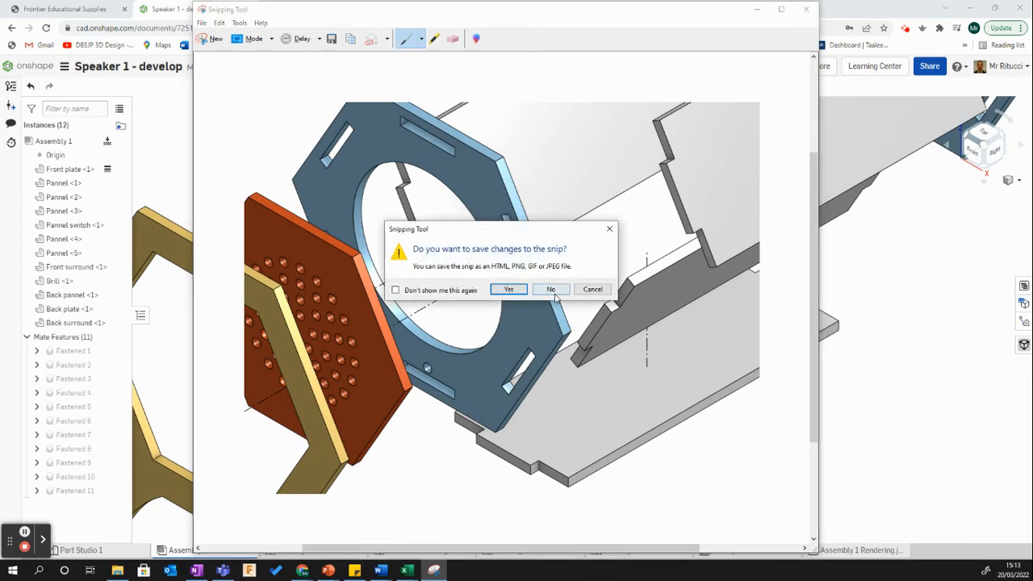
click(550, 290)
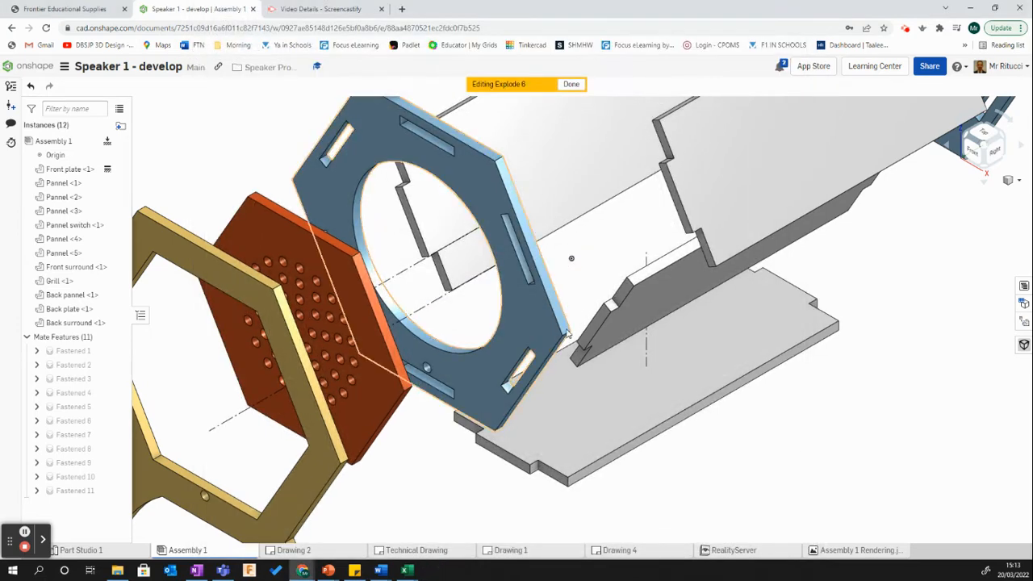
Check the steps of Explode 6 in the exploded views list, hide the list and finish editing the explode.
click(1023, 324)
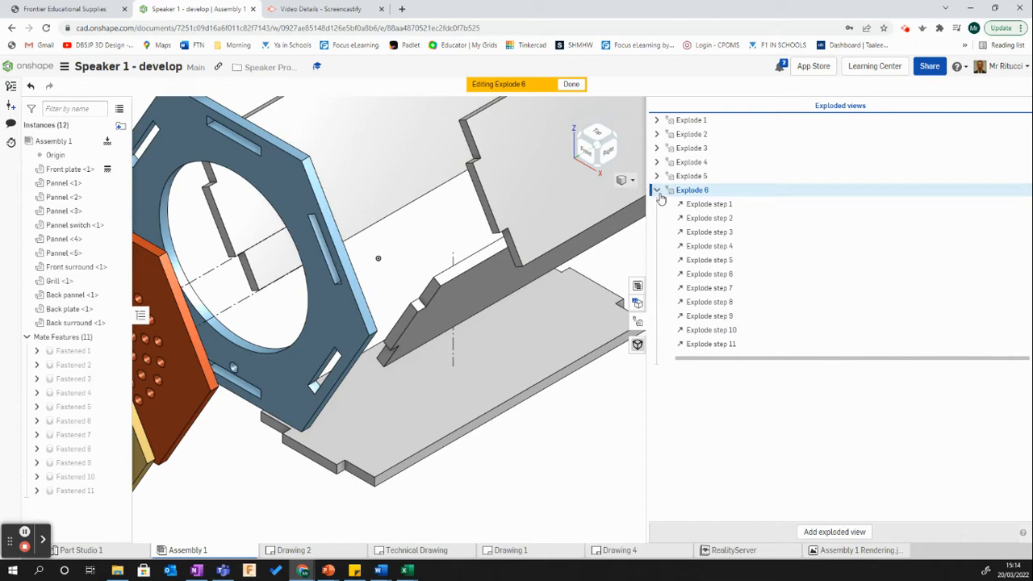
click(636, 324)
click(571, 84)
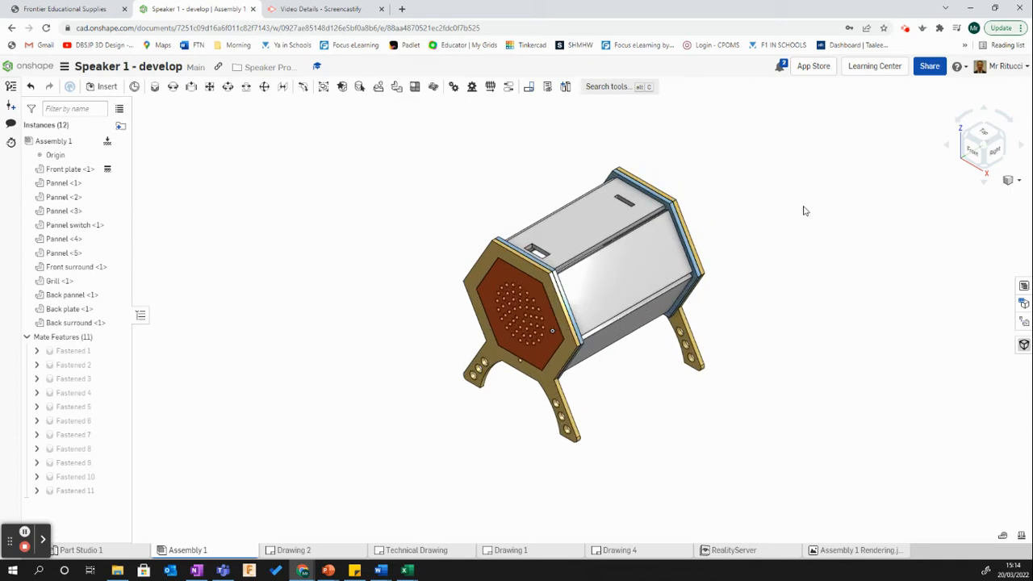
Switch to the Section E presentation in PowerPoint and review the construction details slide and the Parts list & Manufacturing slide.
mouse_move(325, 571)
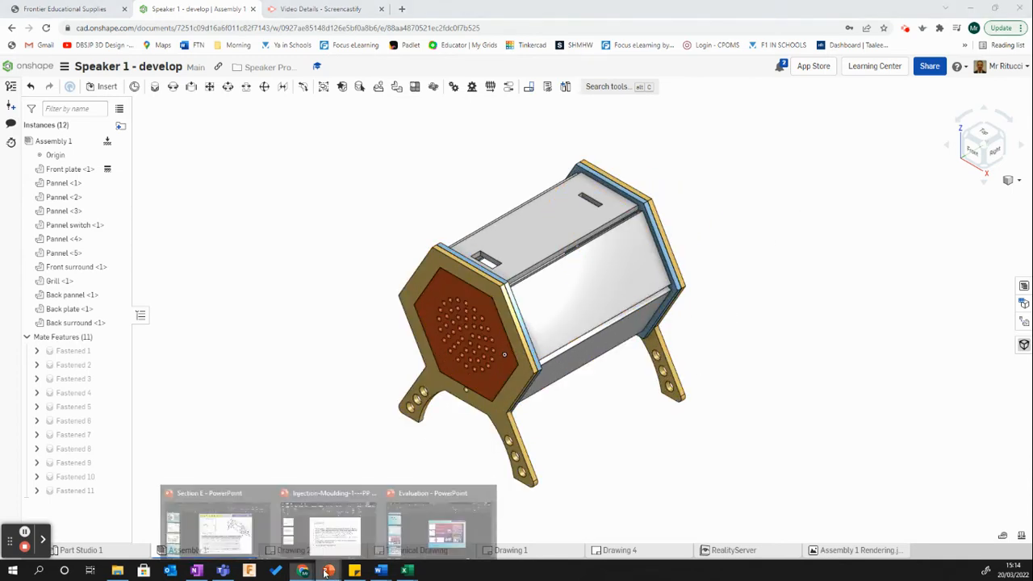
click(225, 533)
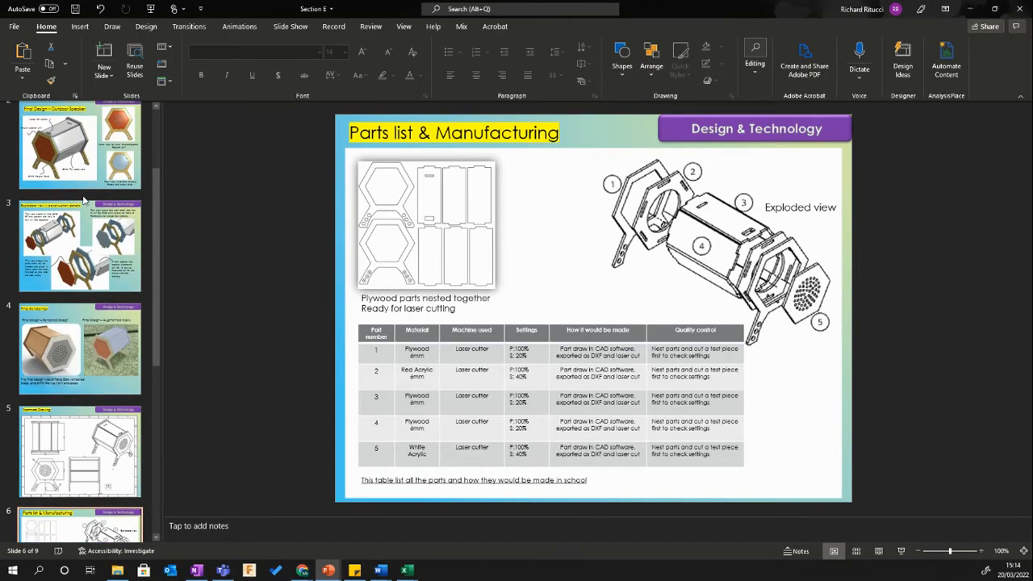
click(98, 269)
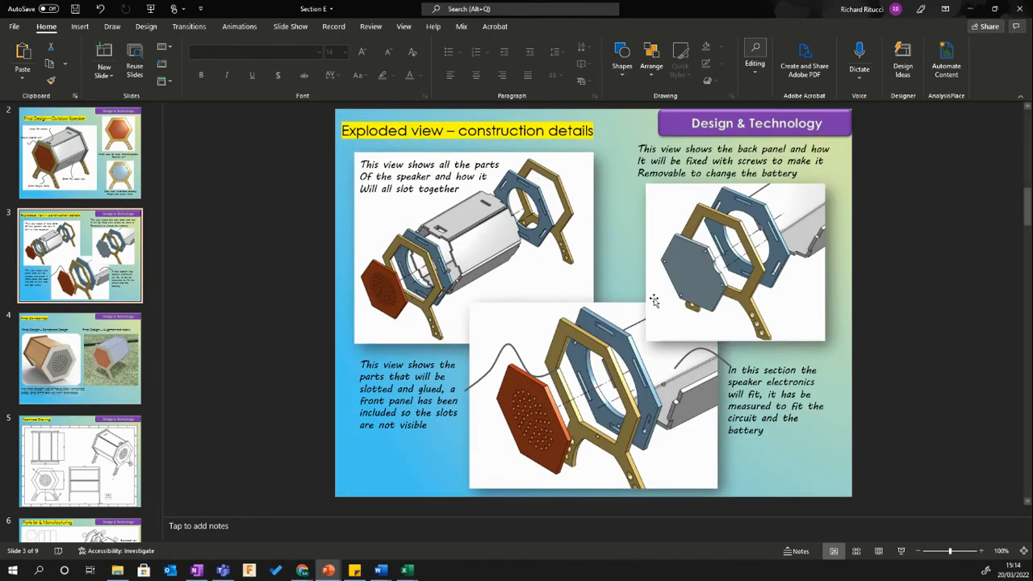
scroll(109, 349, down, 3)
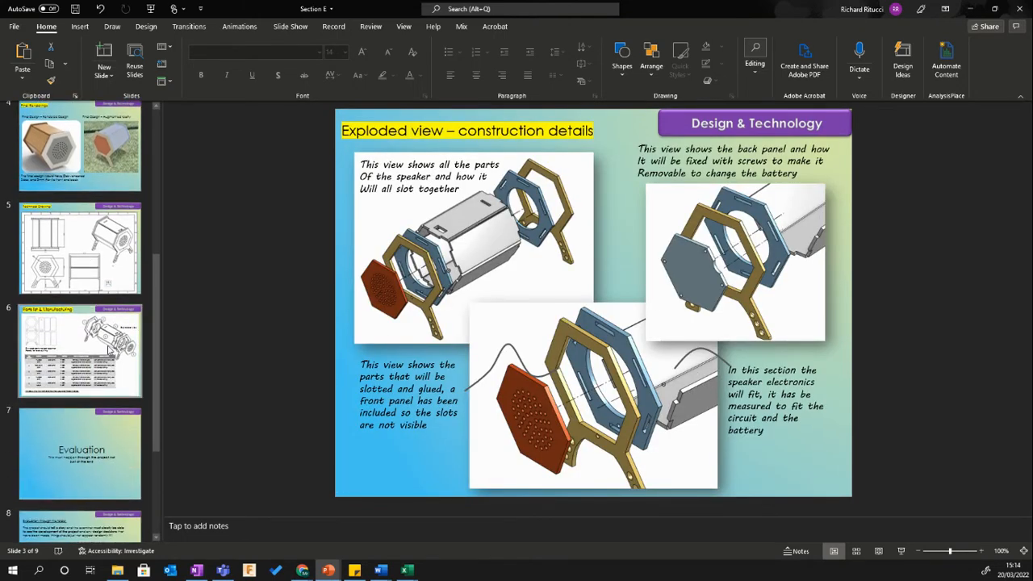
click(109, 348)
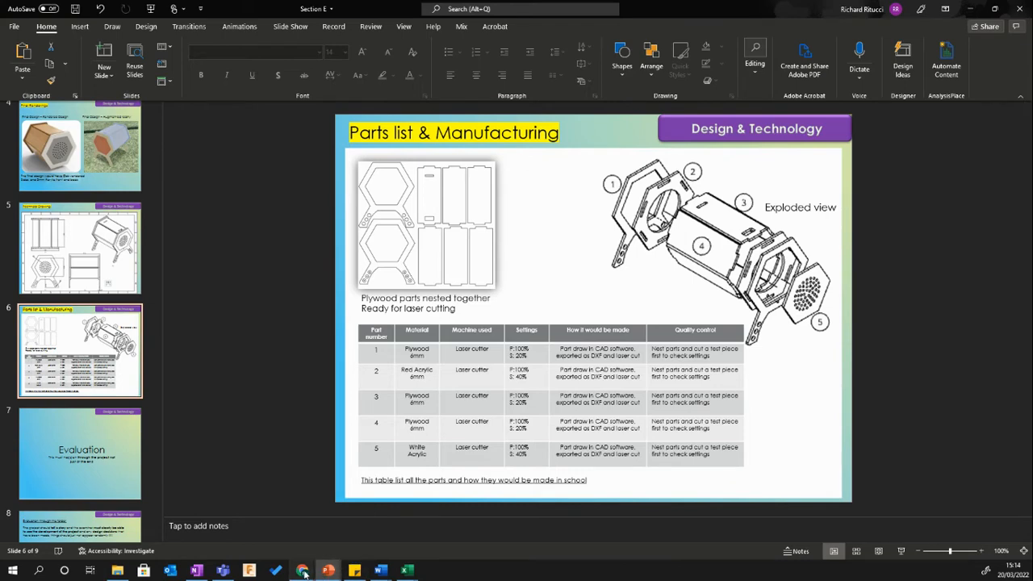
Return to Onshape and create a drawing from a custom ISO A3 template in millimetres, with a border and no title block.
mouse_move(302, 570)
click(250, 526)
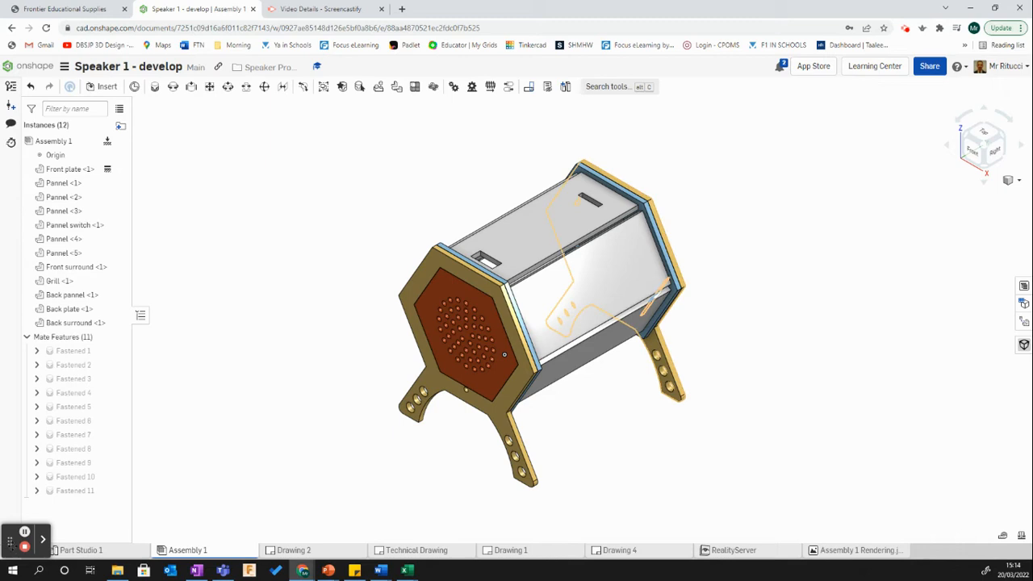
drag(9, 537, 13, 482)
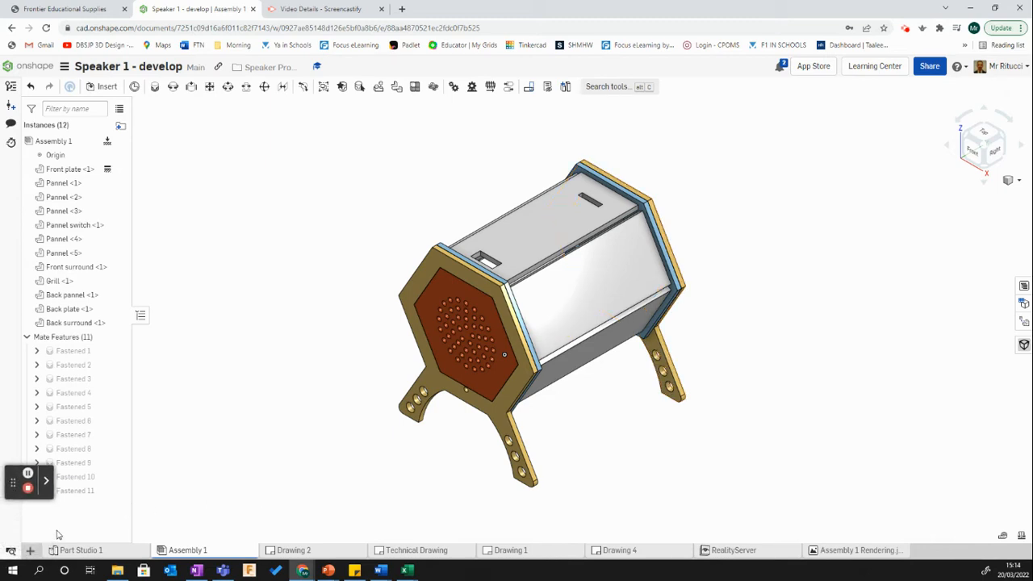
click(29, 549)
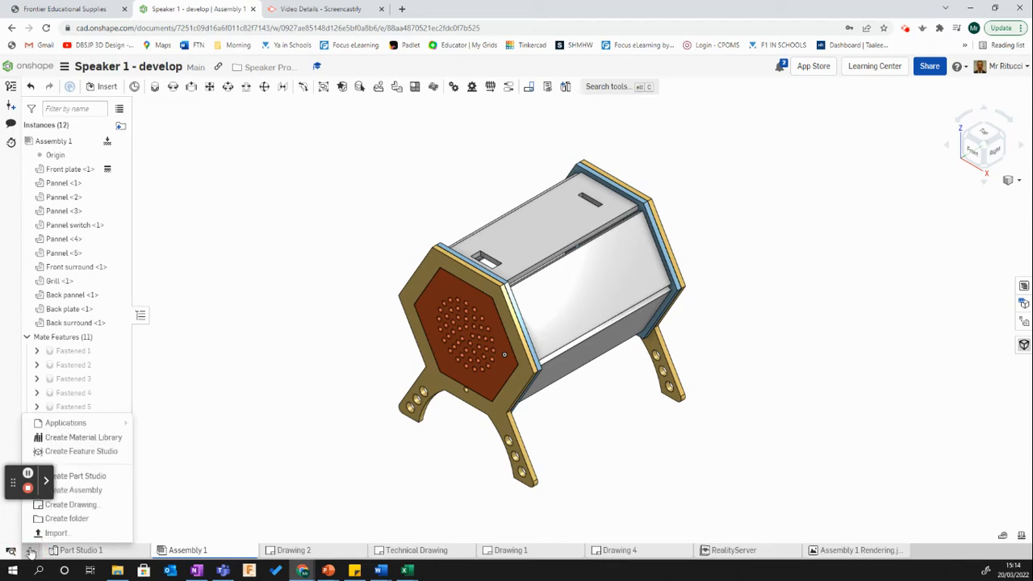
click(73, 506)
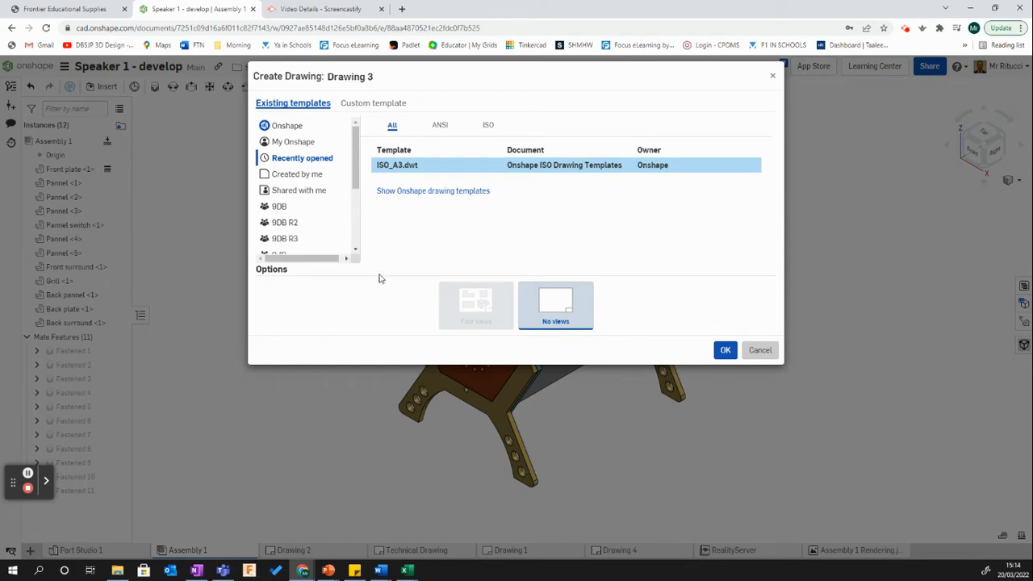
click(382, 106)
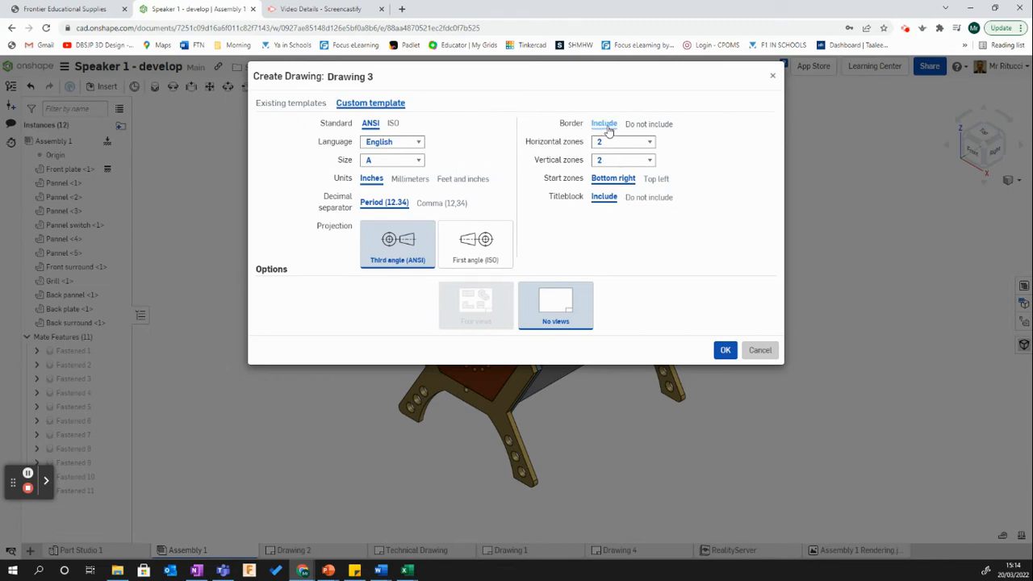
click(638, 202)
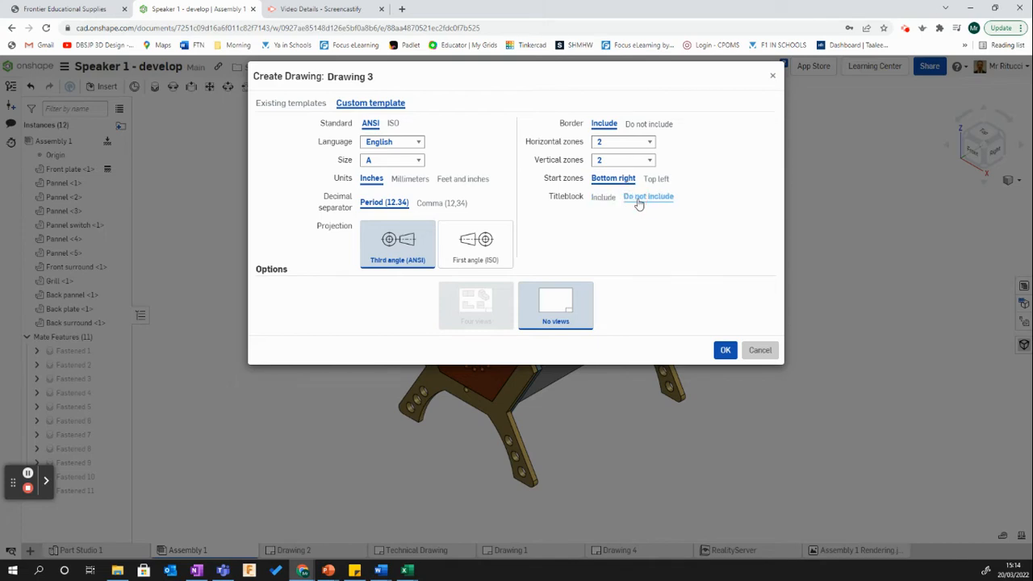
click(394, 126)
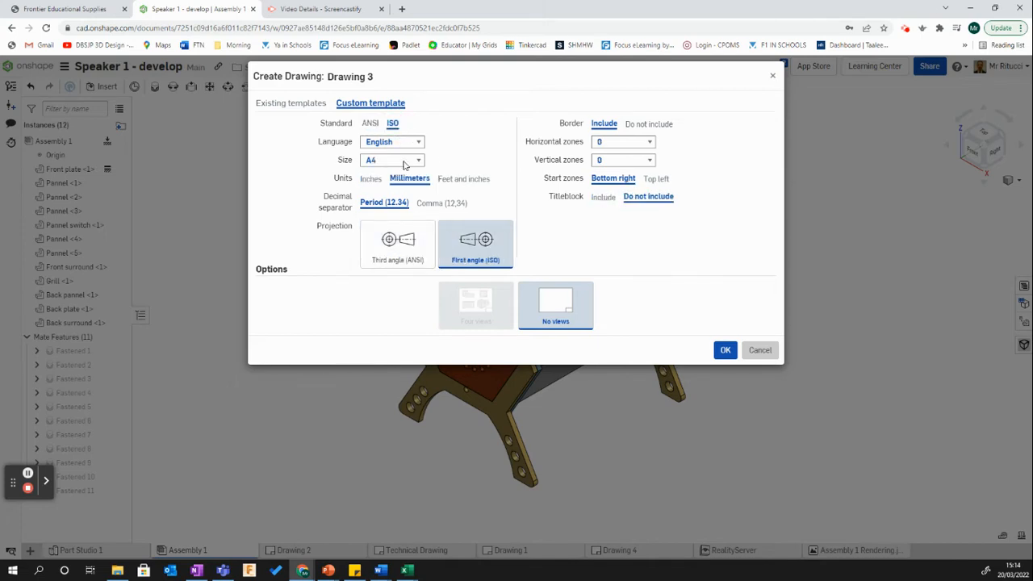
click(406, 161)
click(380, 196)
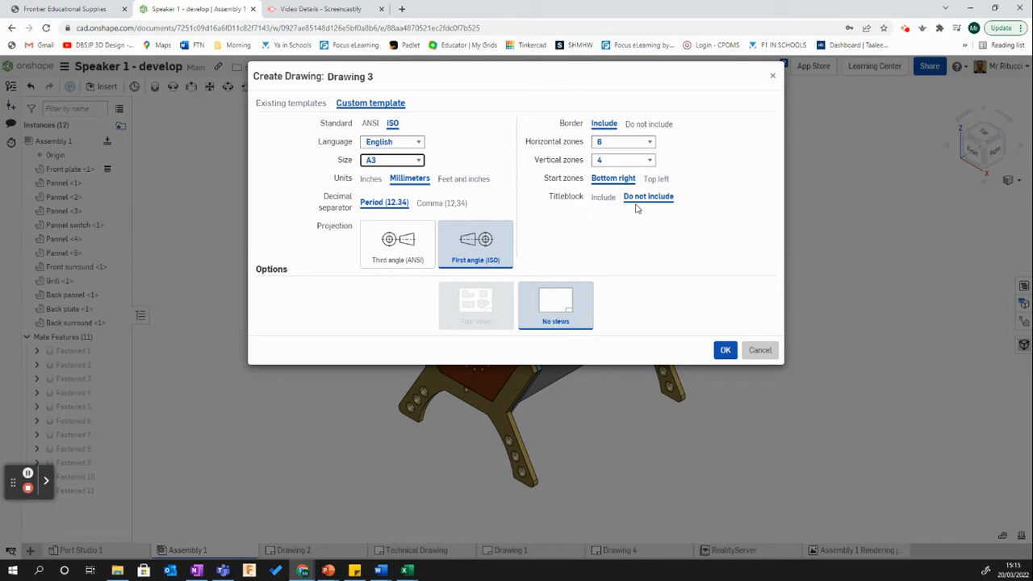
click(725, 352)
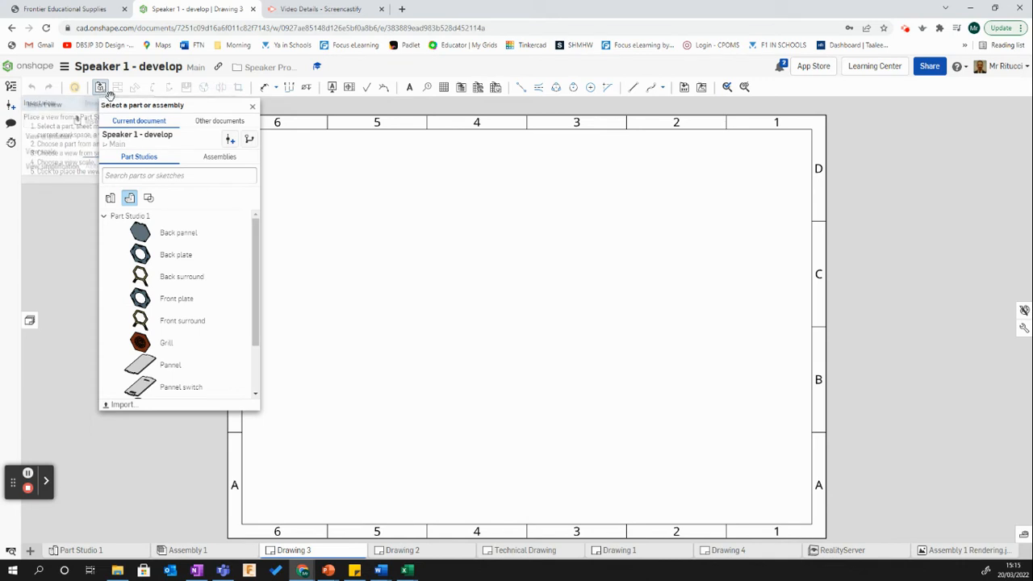
Insert an isometric view of Assembly 1 in its Explode 6 state at 1:2 scale in the drawing sheet's upper-right corner.
click(218, 156)
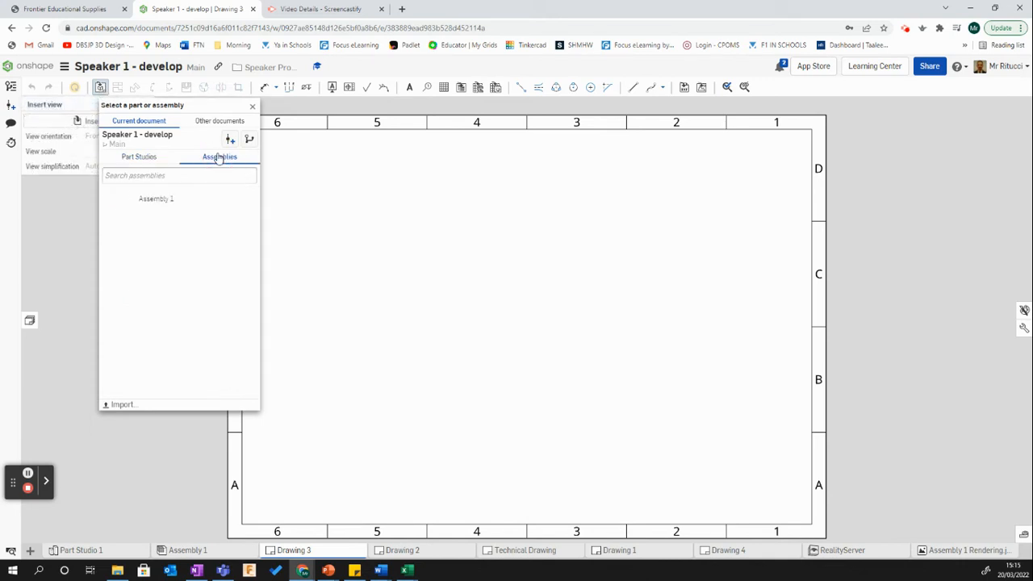
click(156, 202)
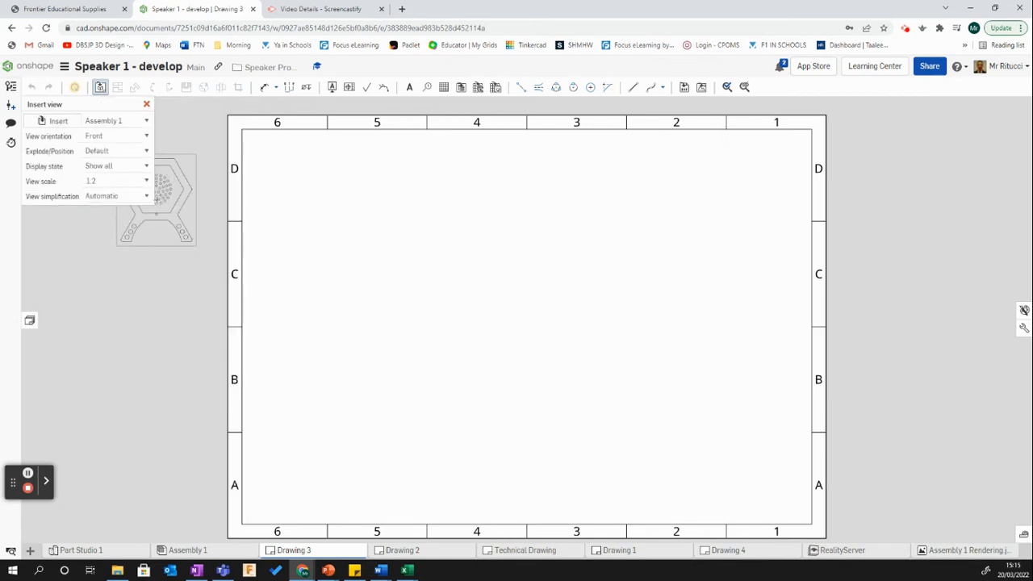
click(146, 137)
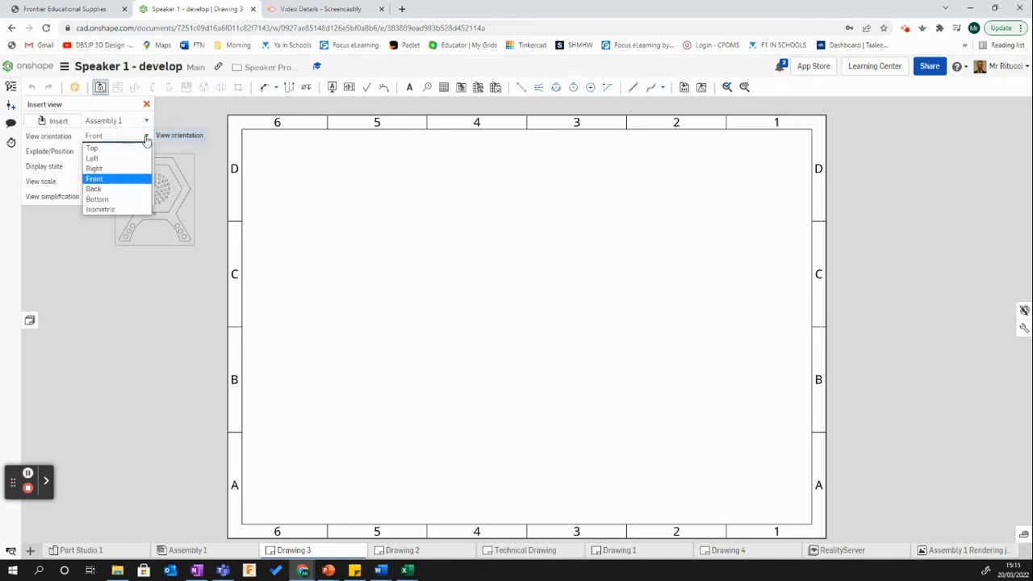
click(121, 209)
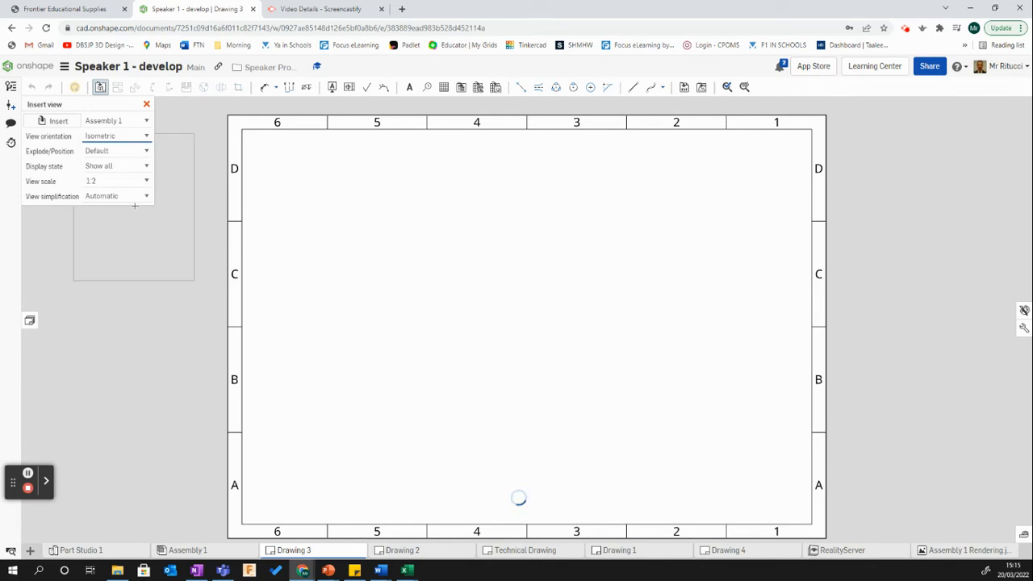
click(146, 153)
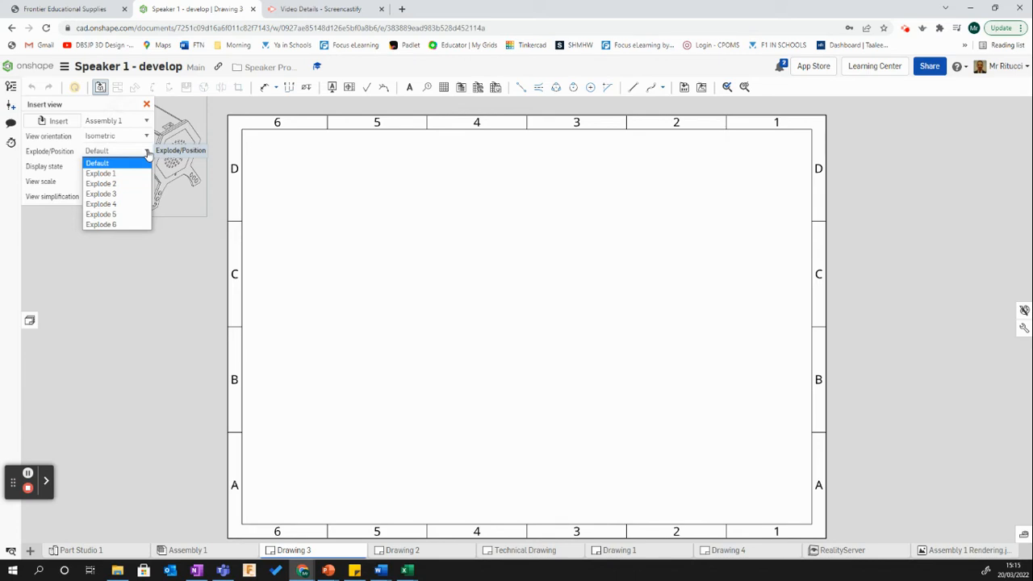
click(108, 224)
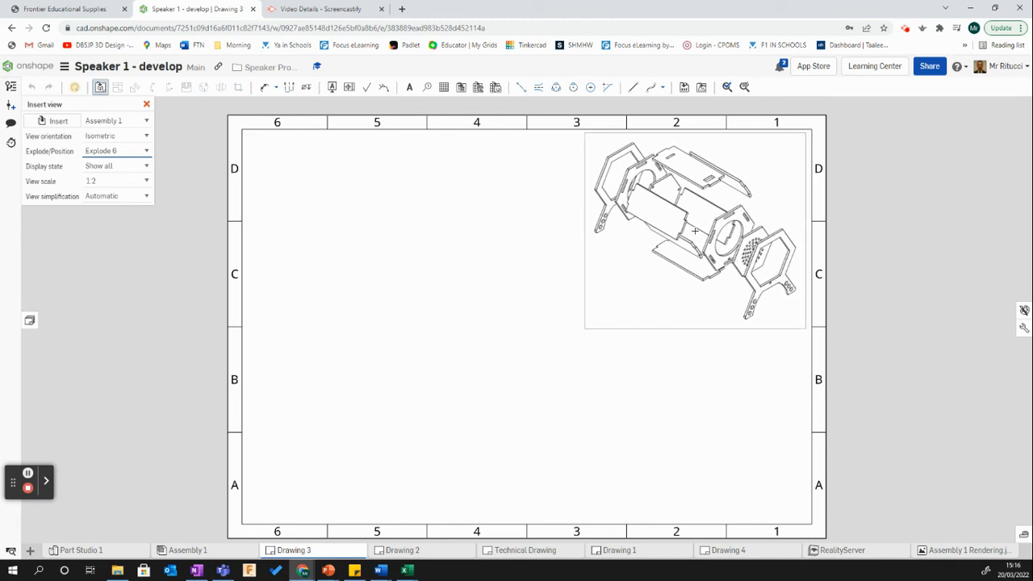
click(611, 275)
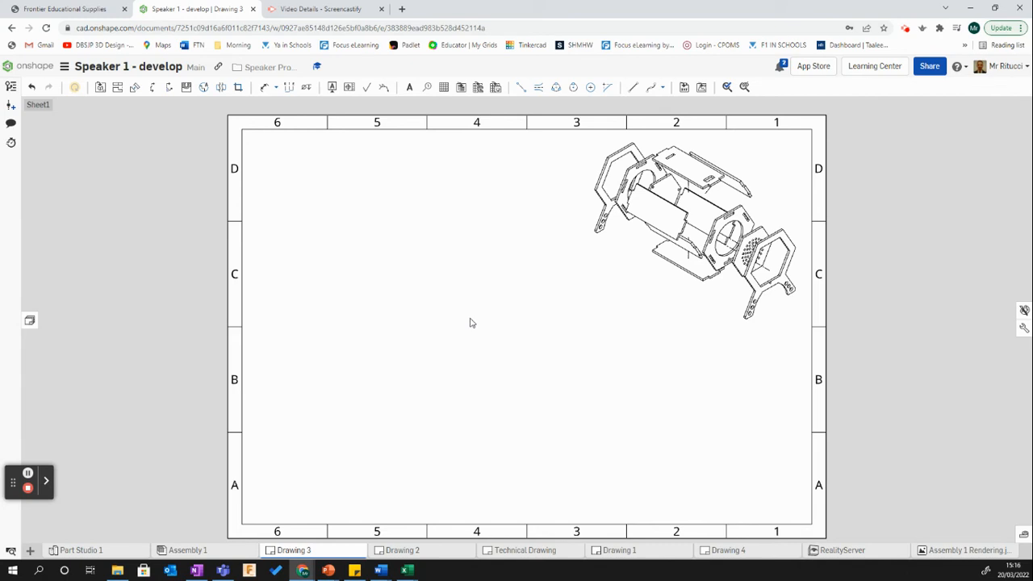
Add circular callouts 1, 2 and 3 beside the rear leg frame, the adjacent slotted plate and the top panel of the exploded view.
click(427, 87)
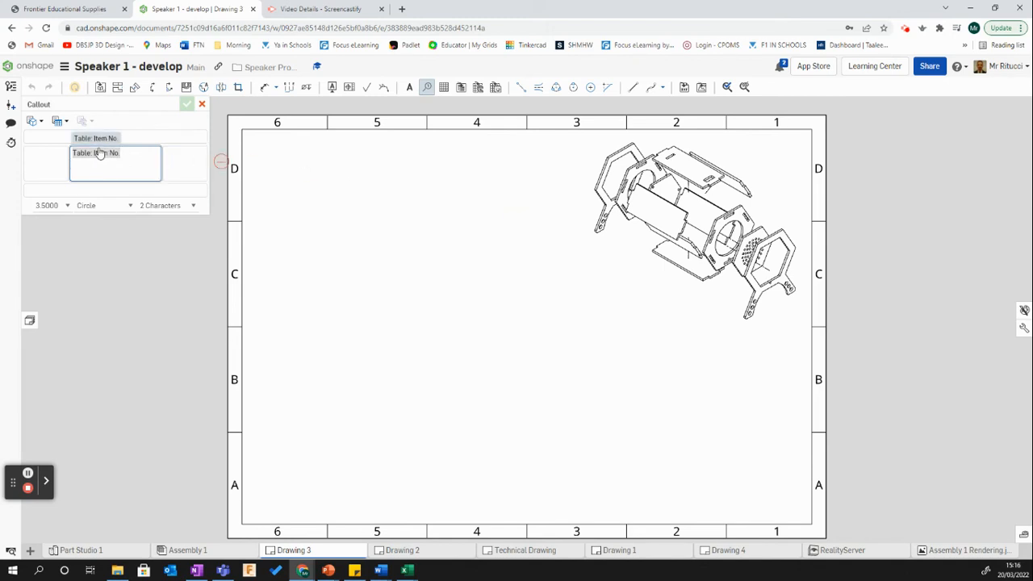
key(BackSpace)
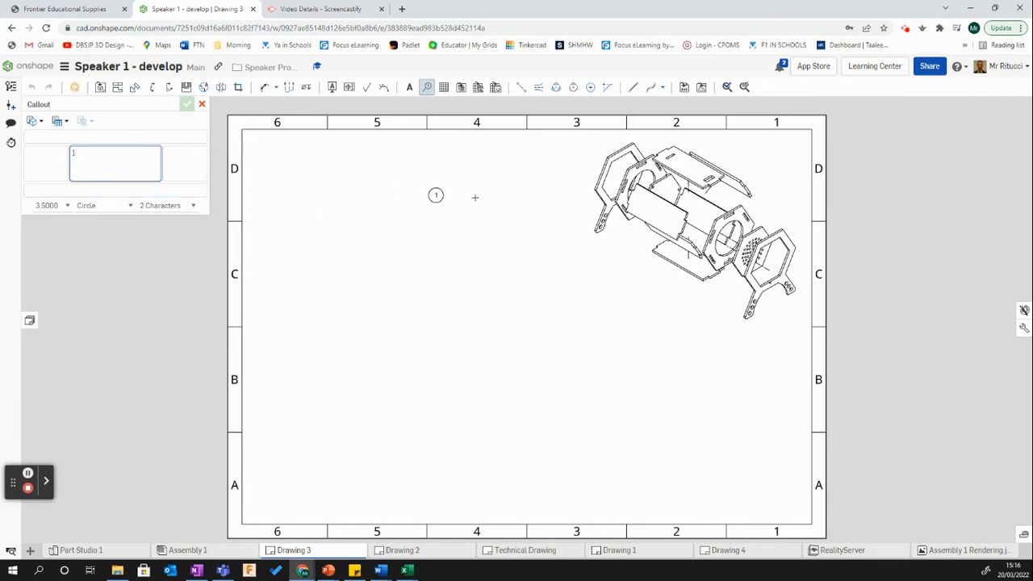
click(593, 164)
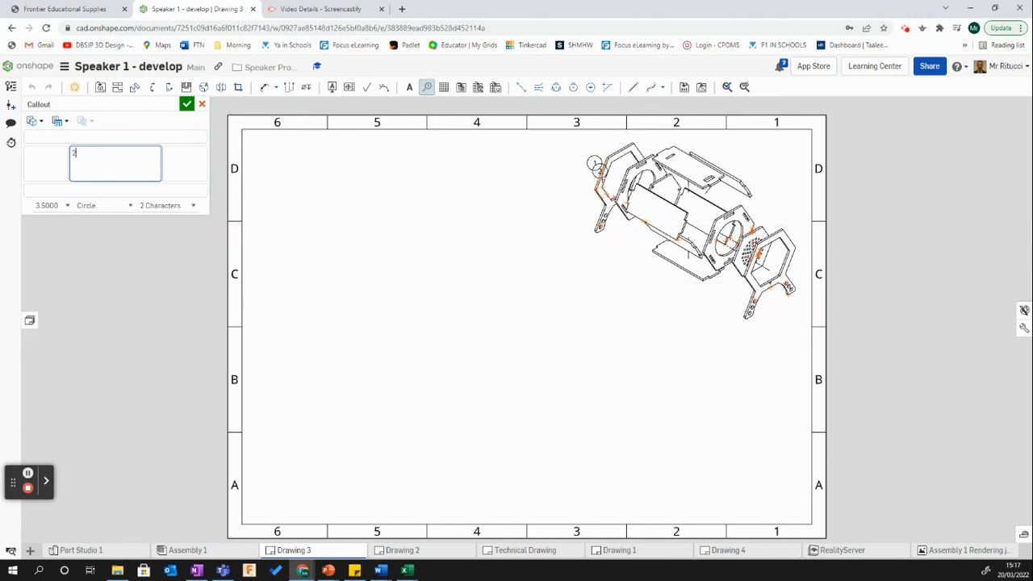
click(620, 226)
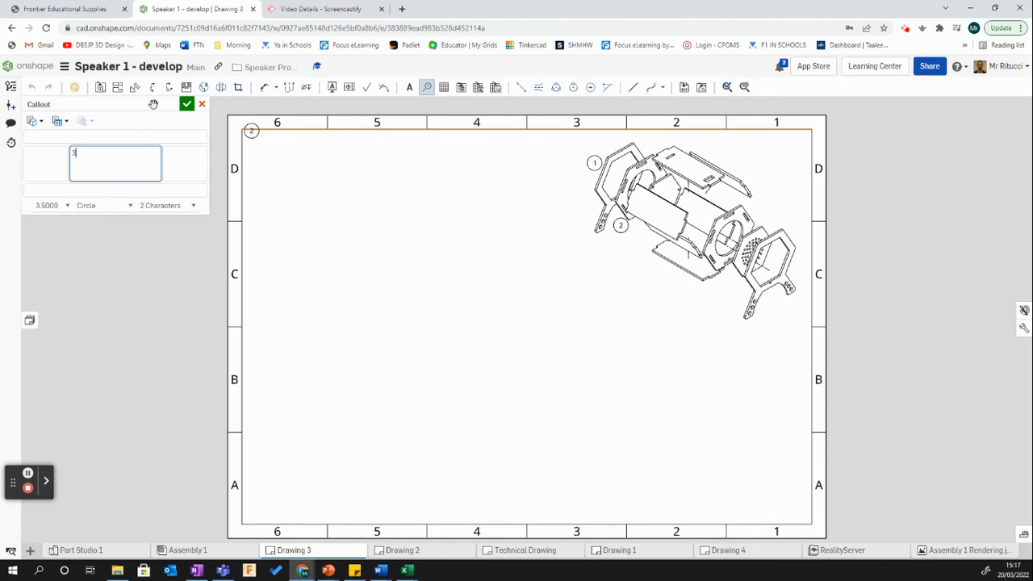
click(684, 140)
click(186, 104)
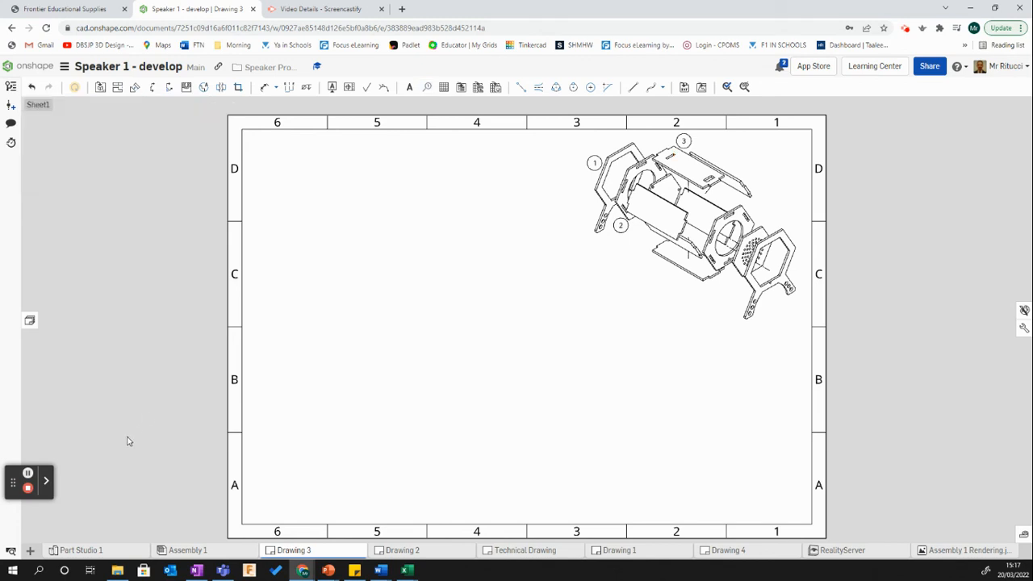
Capture the whole drawing sheet with the Snipping Tool, copy the snip and switch to the Section E presentation in PowerPoint.
click(38, 570)
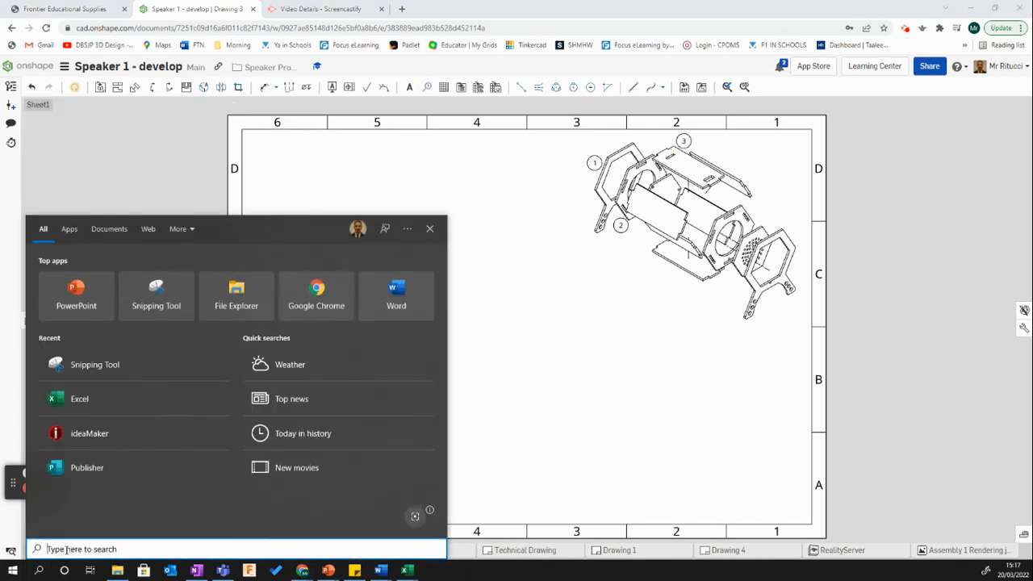
text(snip)
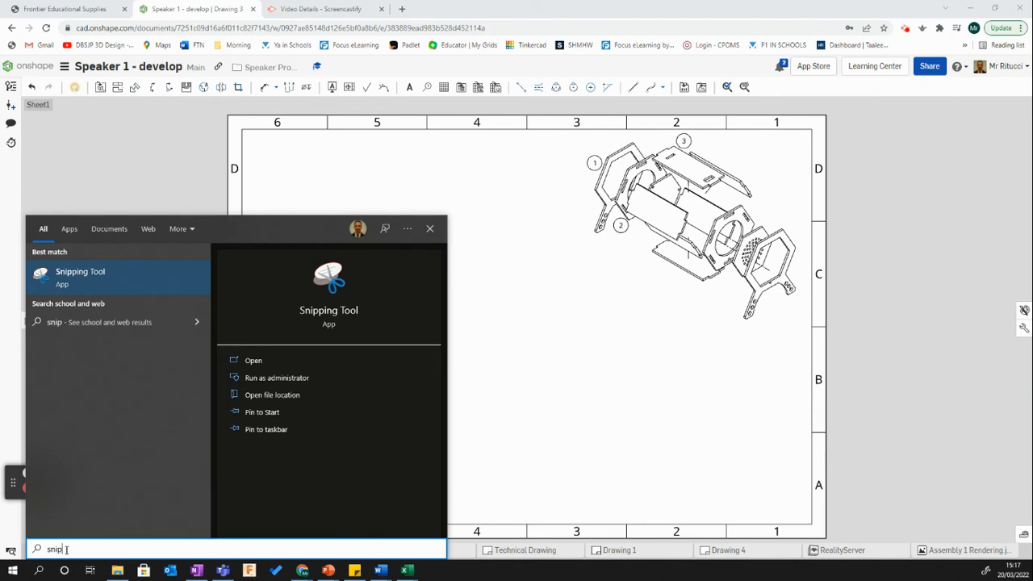
click(80, 271)
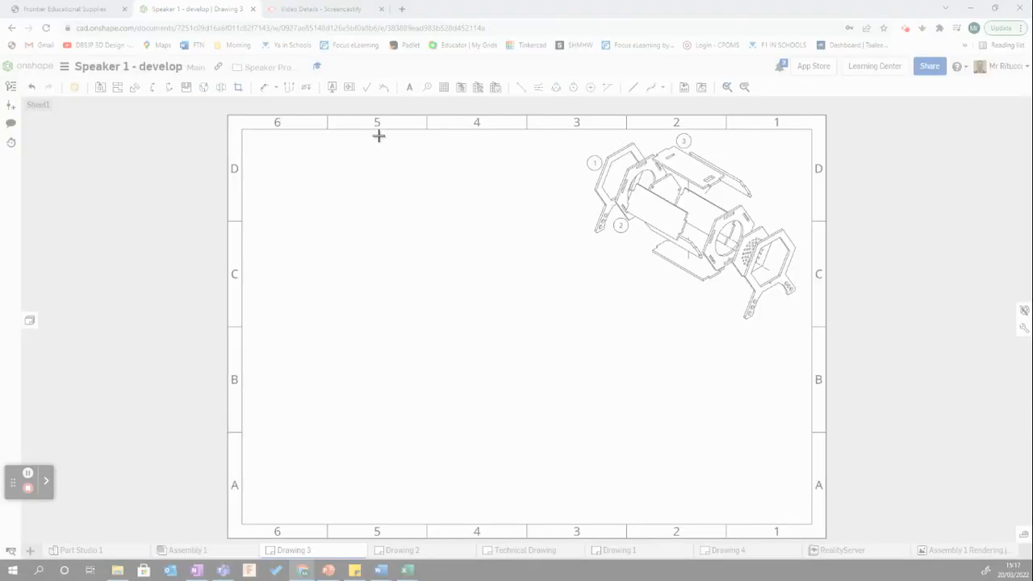
drag(226, 115, 826, 535)
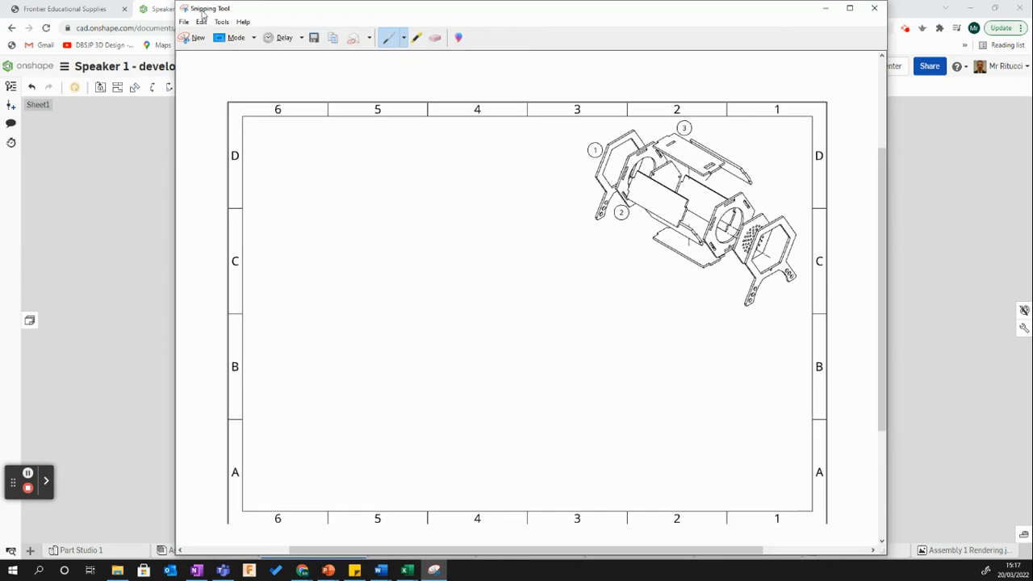
click(200, 21)
click(218, 35)
mouse_move(329, 571)
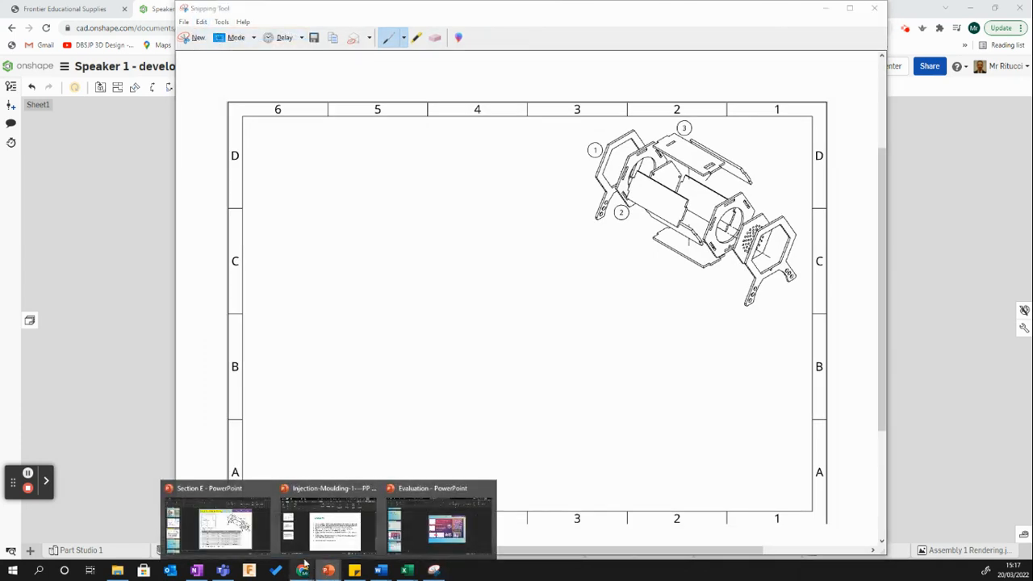
click(216, 521)
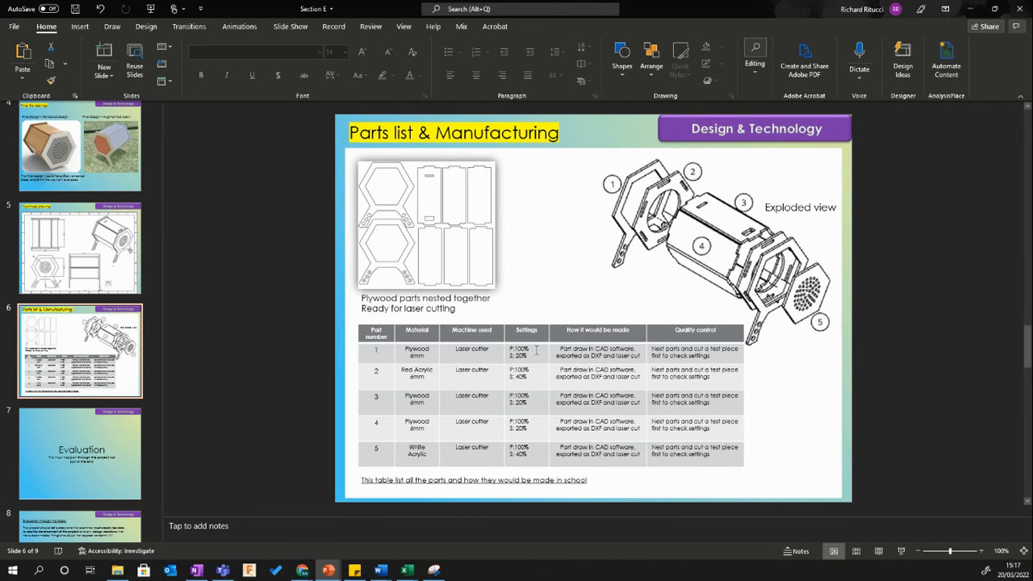